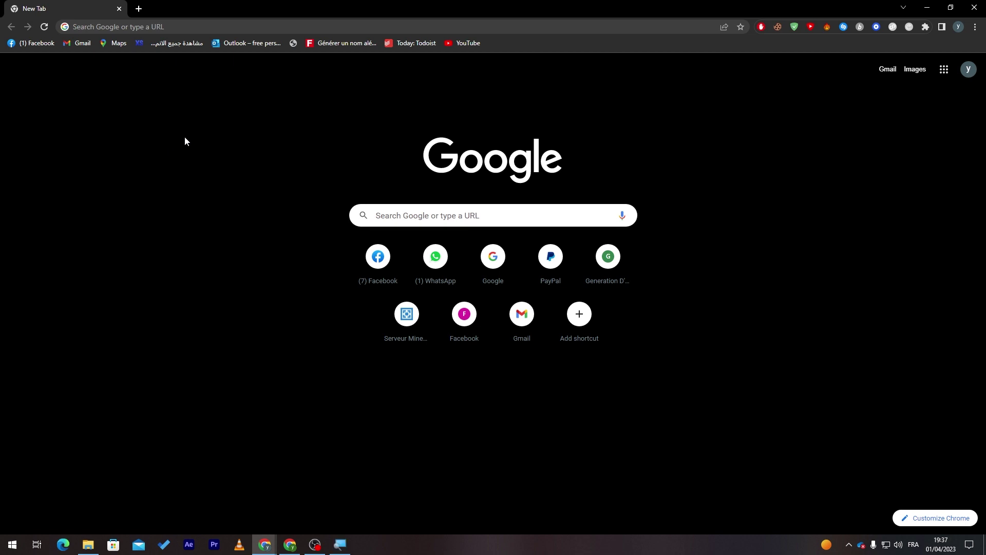
Step: Go to udemy.com and open the 'Become a Udemy instructor' sign-up form from Teach on Udemy
click(113, 29)
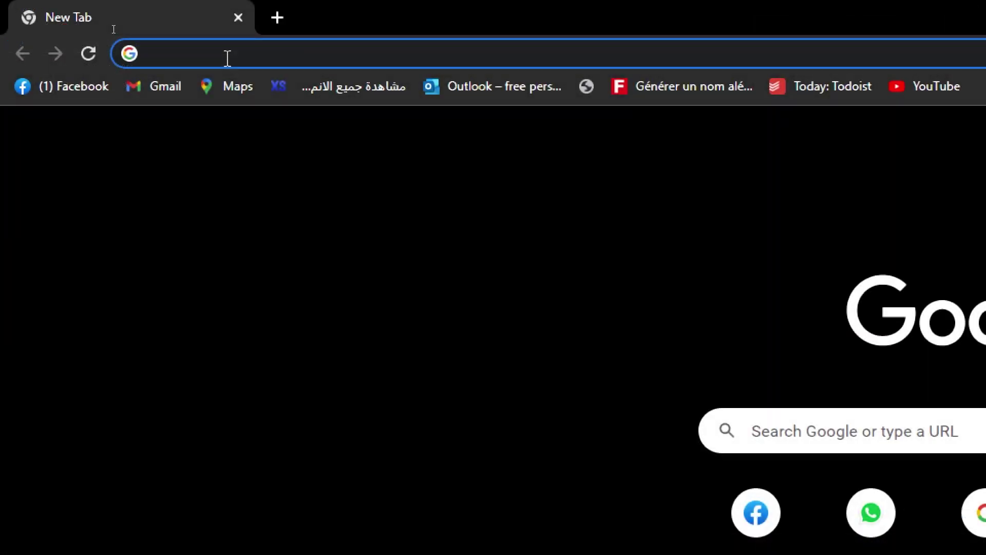
text(udemy)
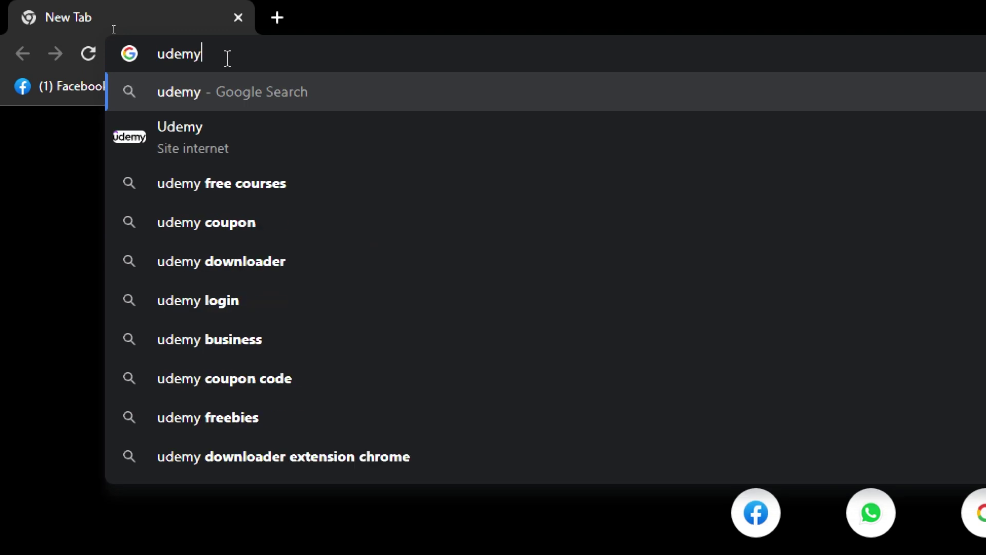
text(.com)
key(Return)
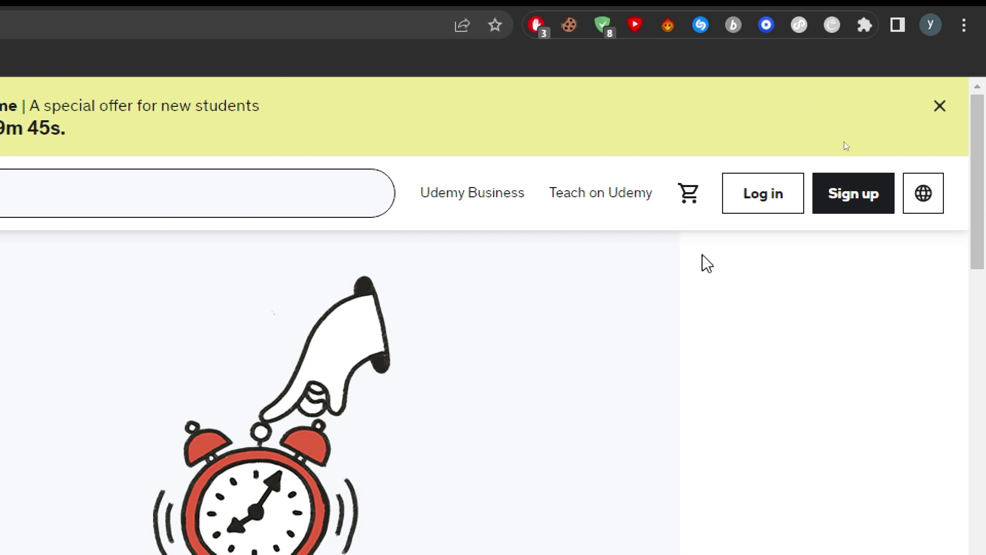
mouse_move(476, 211)
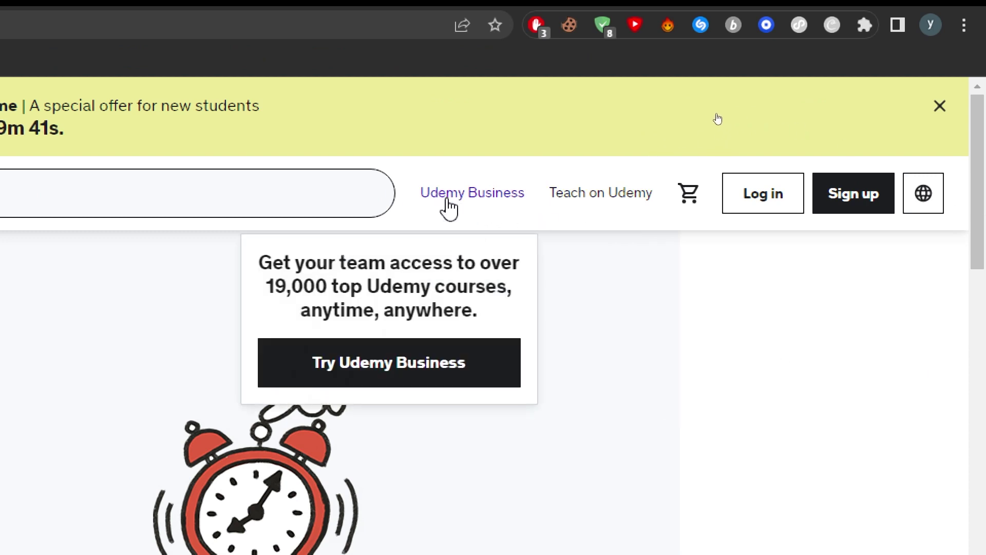
mouse_move(601, 204)
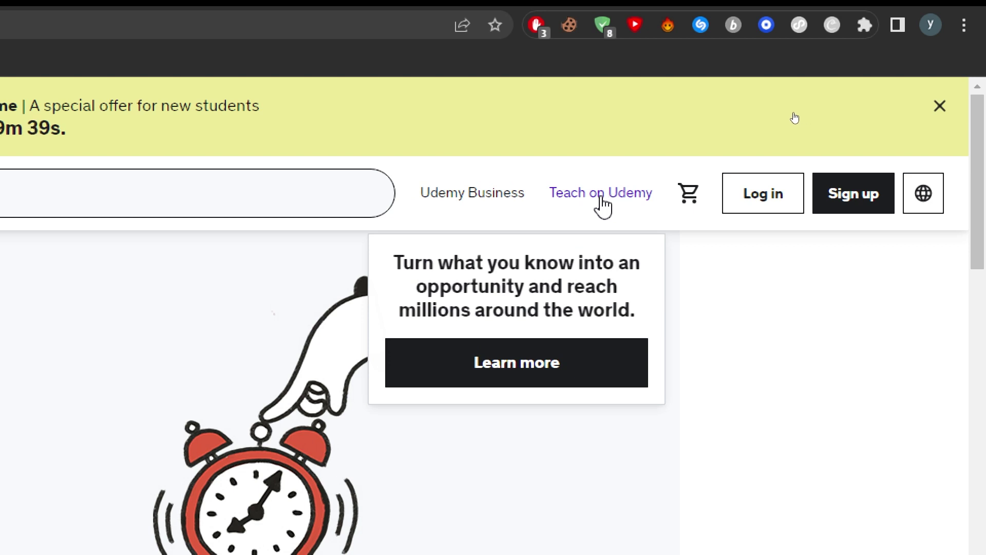
drag(438, 262, 534, 263)
click(466, 288)
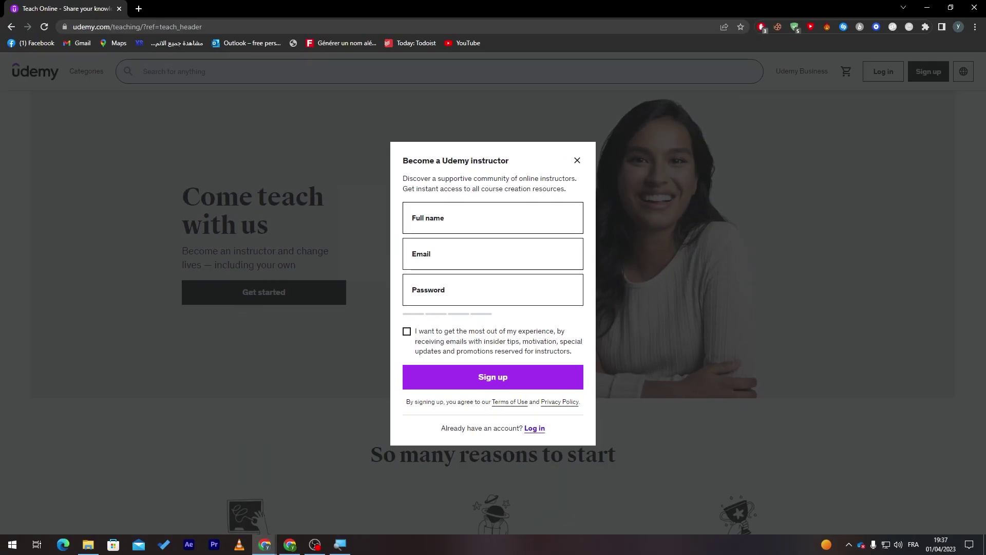
Step: Fill the instructor sign-up with the saved full name and e-mail plus a password, and submit it
click(473, 219)
click(474, 250)
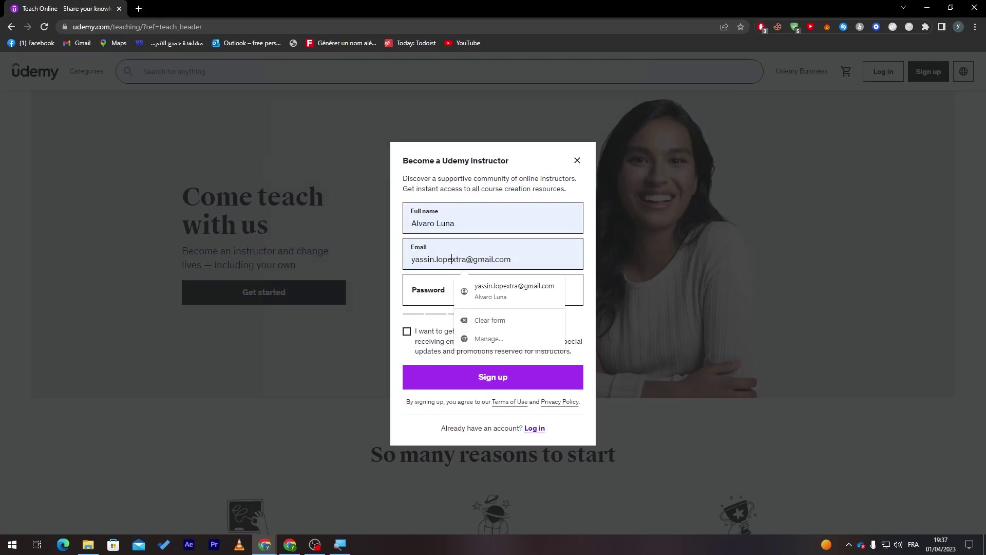
click(455, 280)
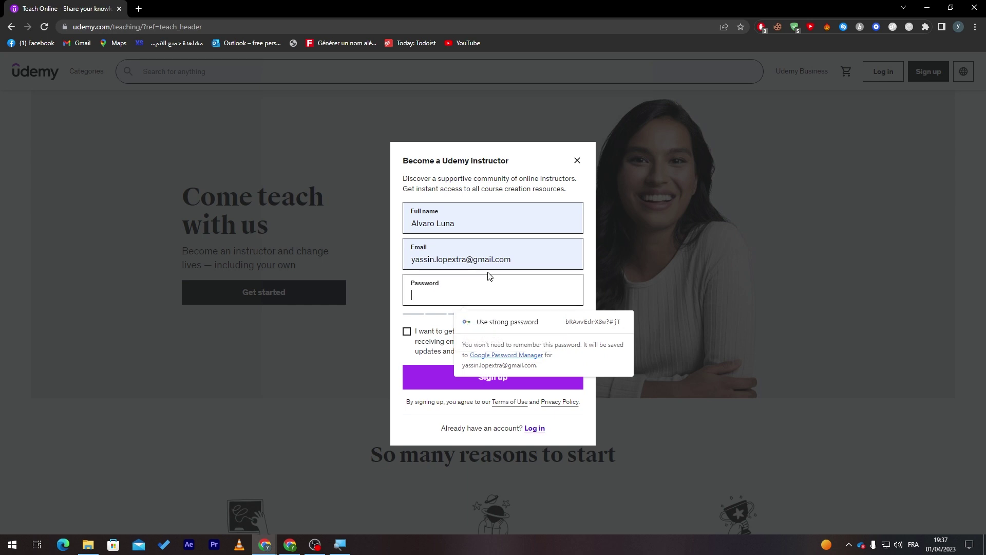
text(•••••••••)
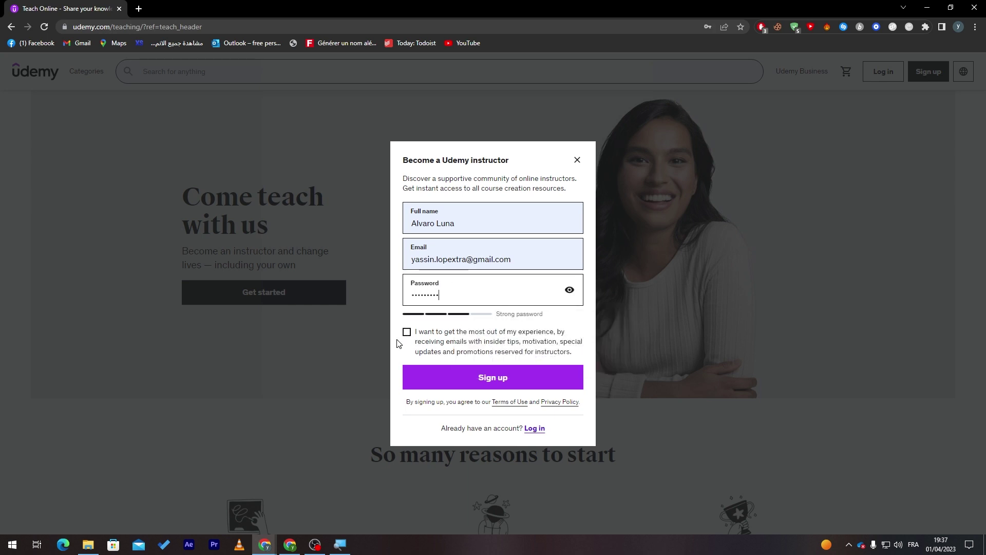
click(426, 374)
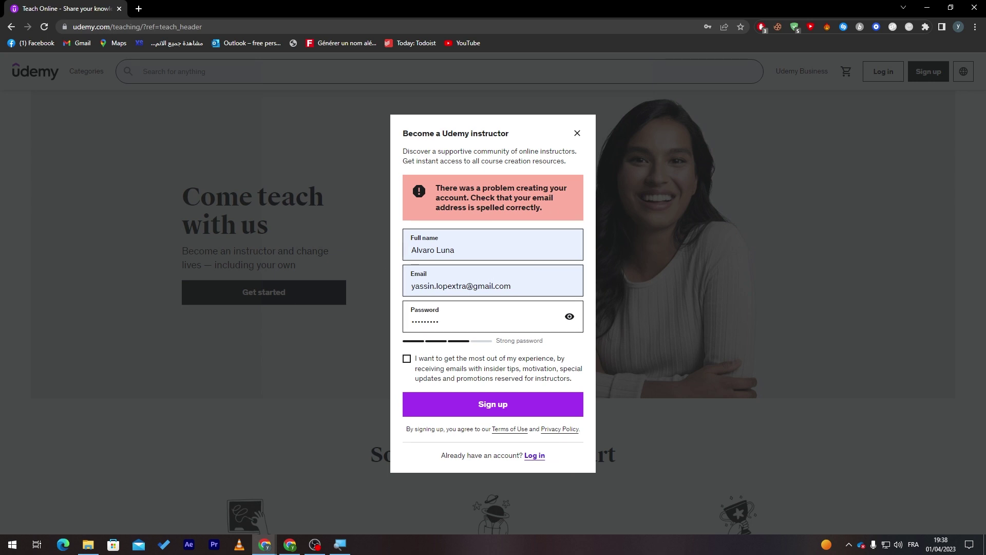
mouse_move(511, 285)
mouse_down()
mouse_move(411, 286)
mouse_move(512, 286)
mouse_up()
click(456, 169)
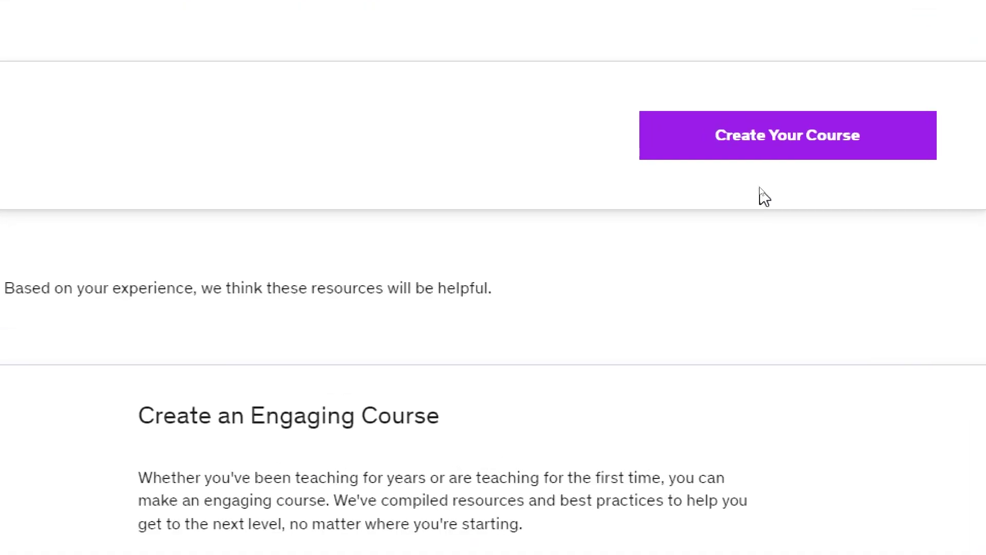
Step: Start a new course with Create Your Course on the instructor dashboard
click(719, 149)
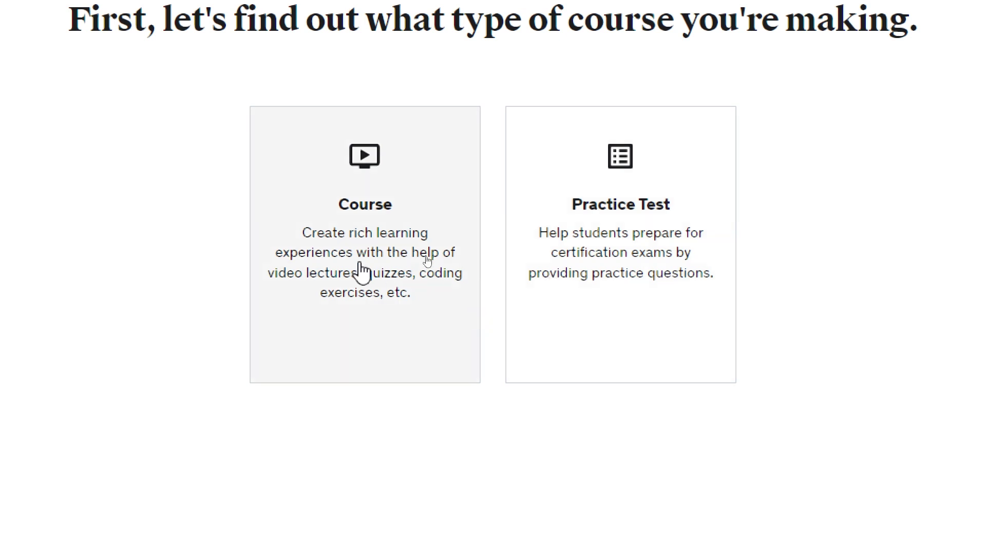
Step: Choose the Course type and give it the working title 'Tutorial for photoshop'
click(413, 210)
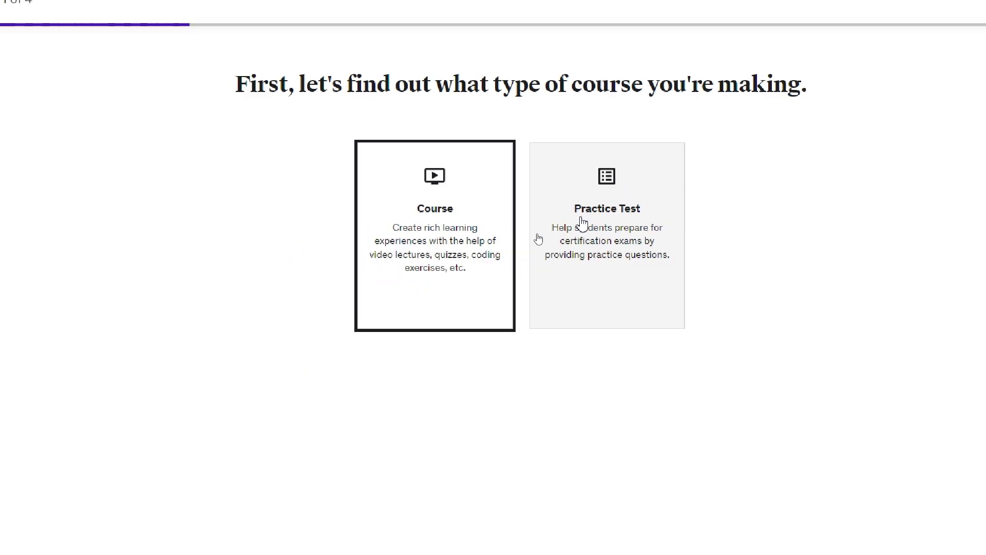
click(950, 513)
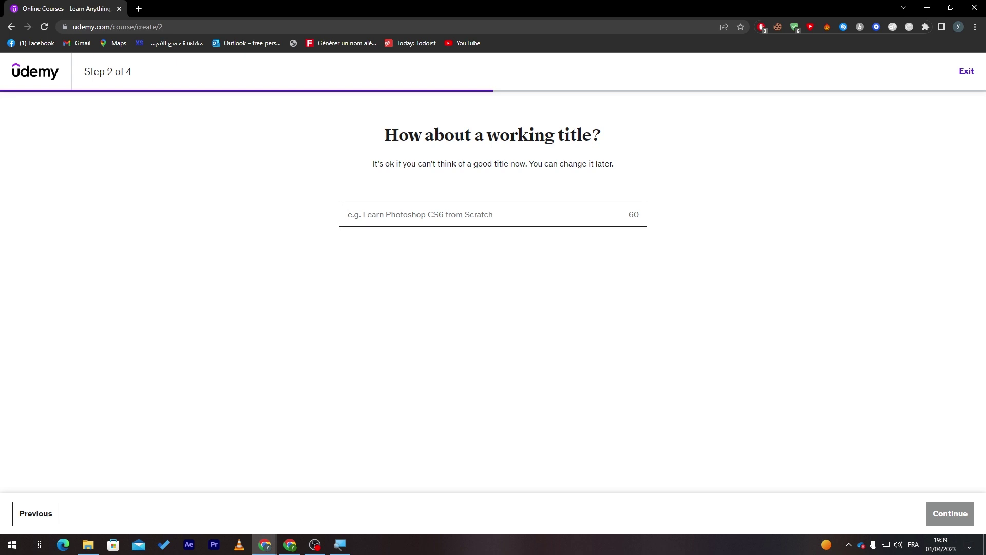
text(Tutorial )
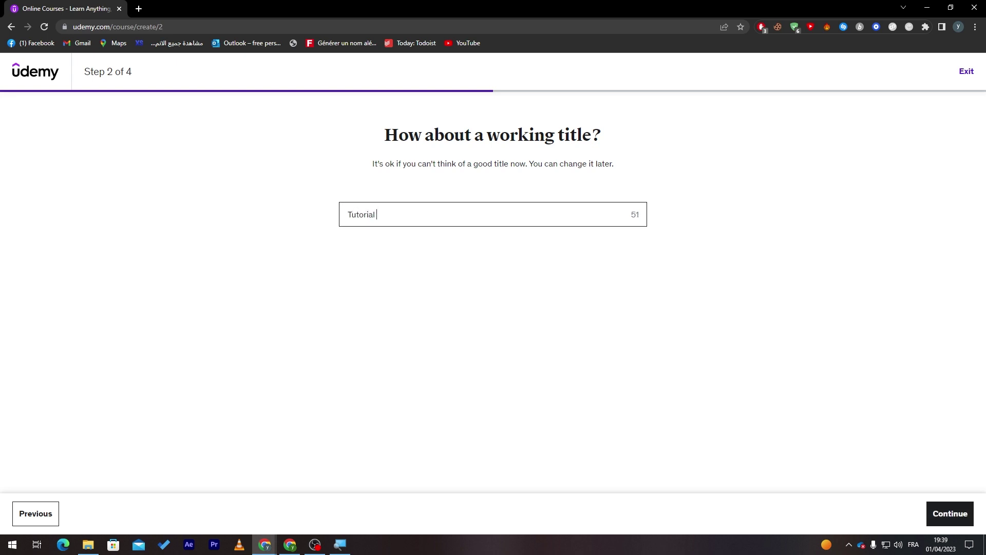
text(for photoshop)
click(938, 516)
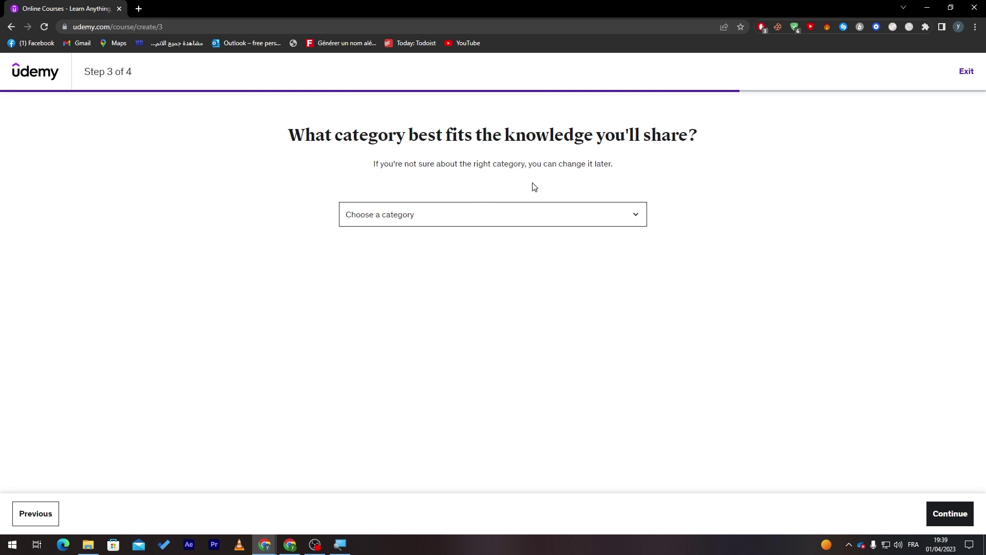
Step: Pick Design as the category, commit 2–4 hours per week, and create the course
click(483, 218)
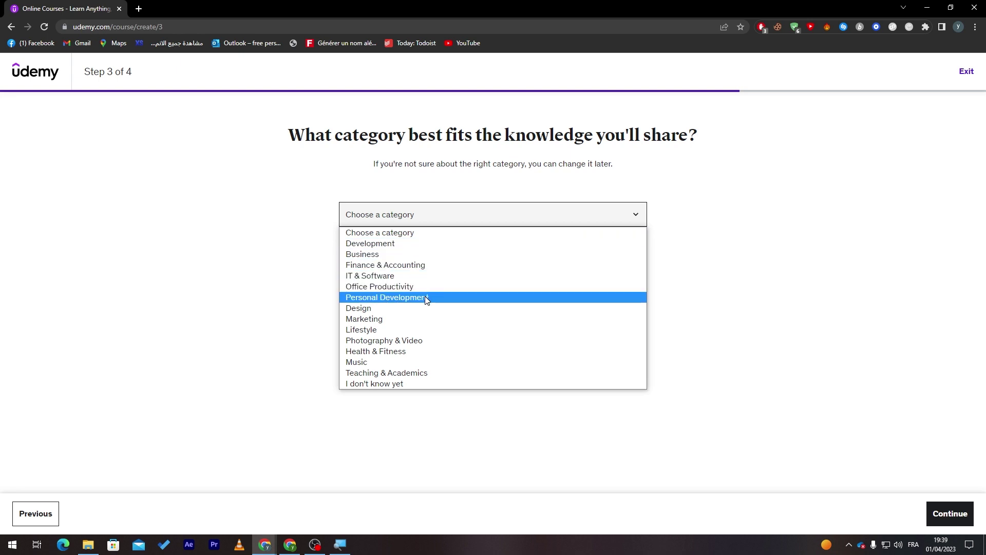
click(386, 307)
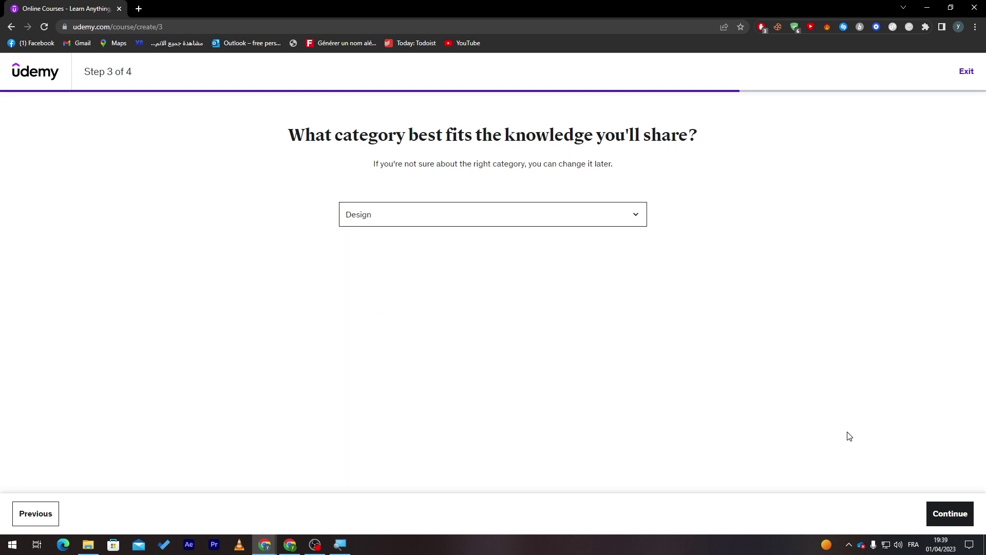
click(949, 514)
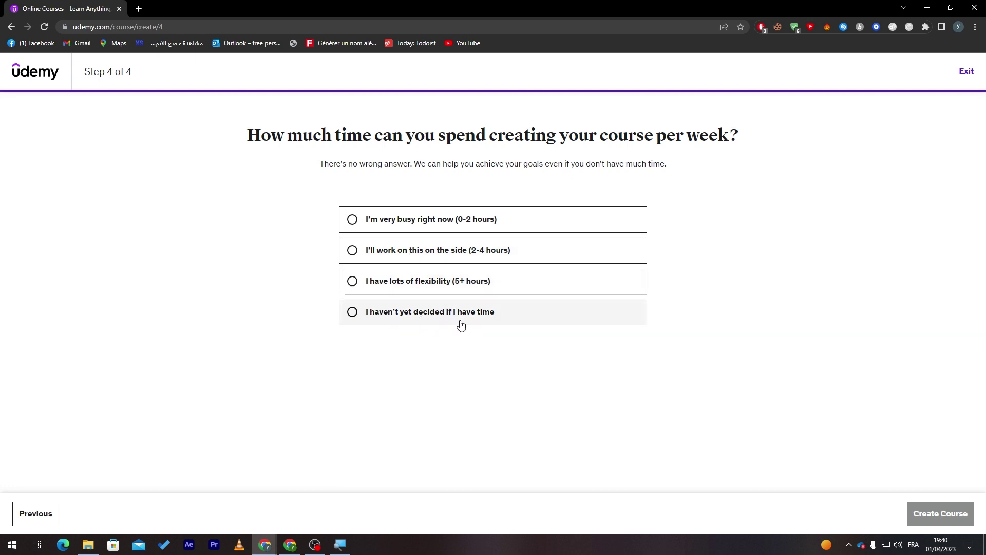
click(375, 254)
click(934, 512)
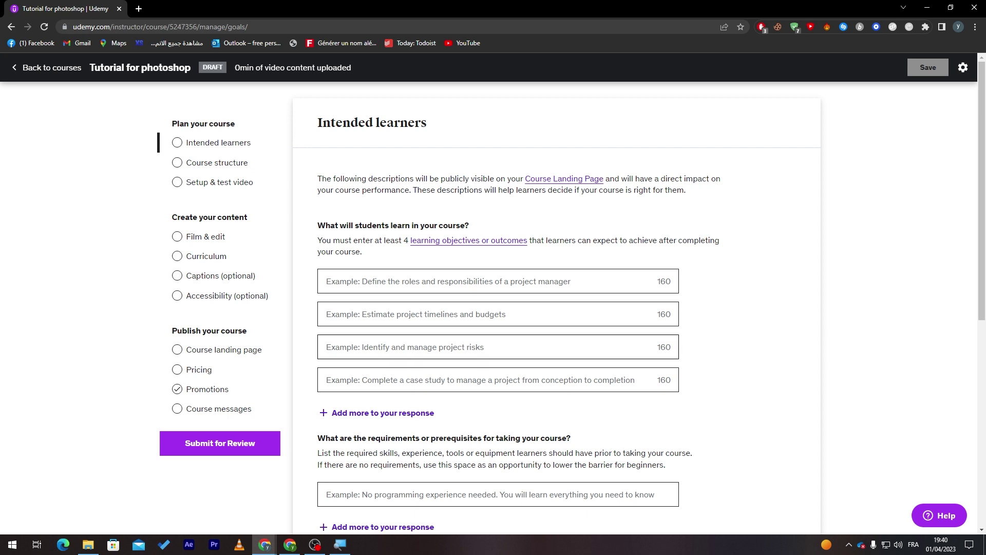
Step: Scroll the new course's Intended learners page down slightly
drag(984, 234, 965, 280)
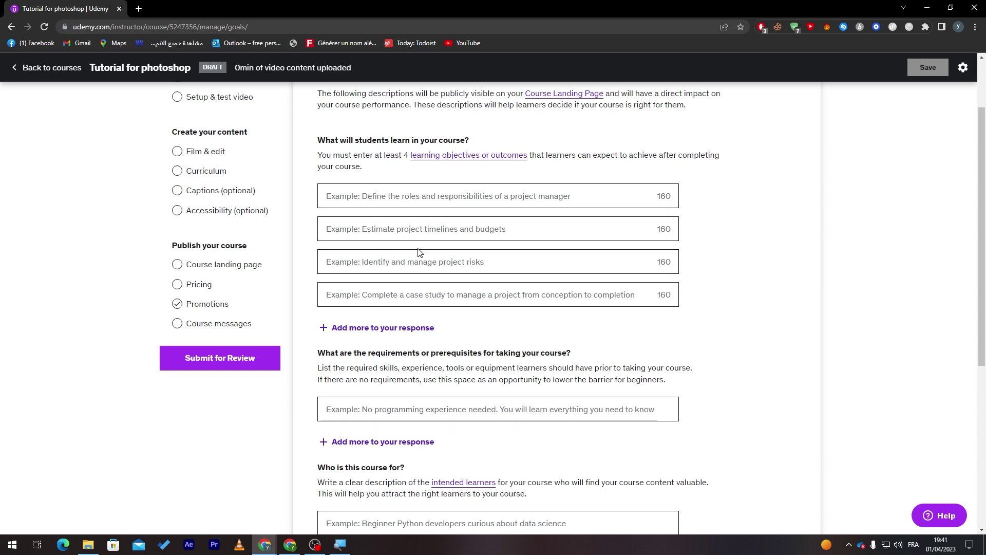
Step: Enter the learning objective 'All the basics about photoshop' and a first requirement draft
click(327, 196)
text(All the bas)
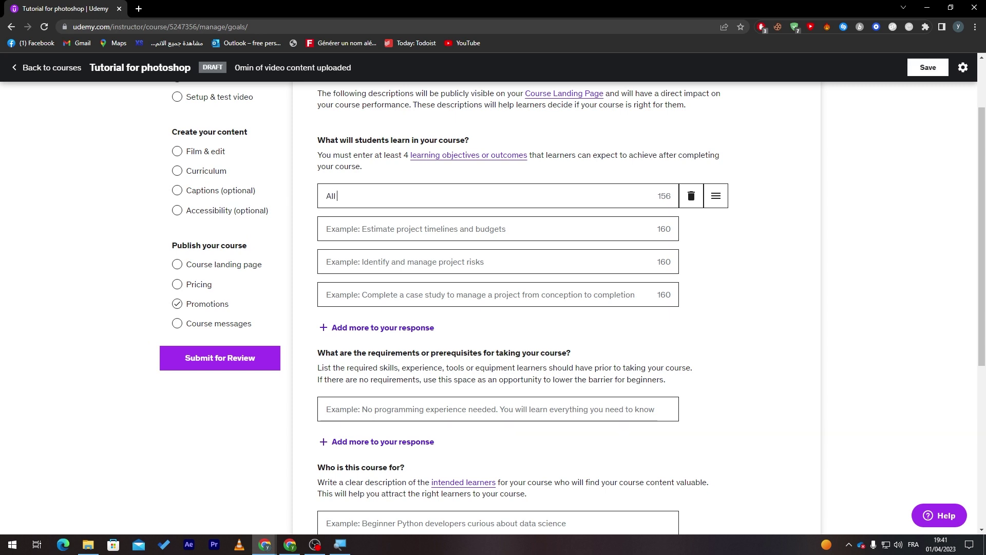
text(ics about photoshop)
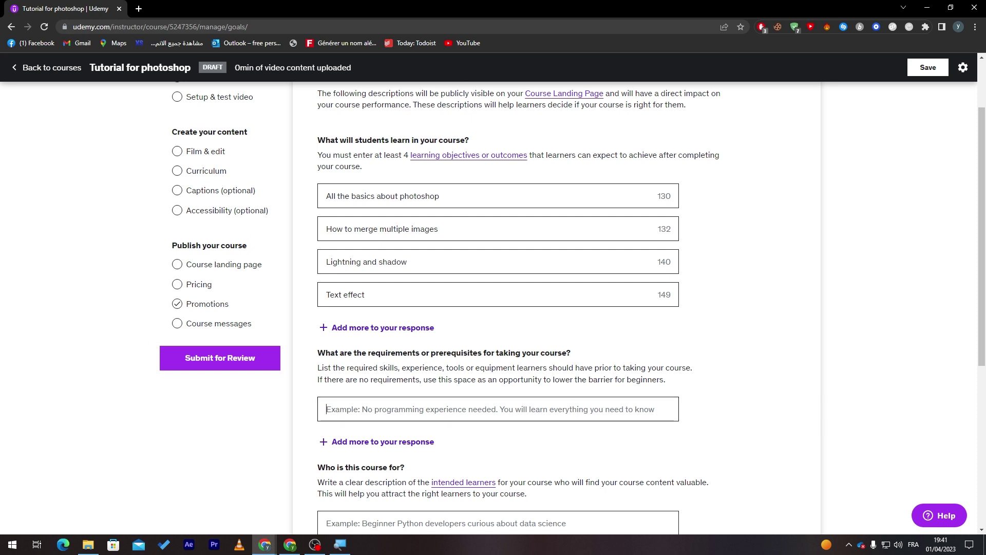
text(tt)
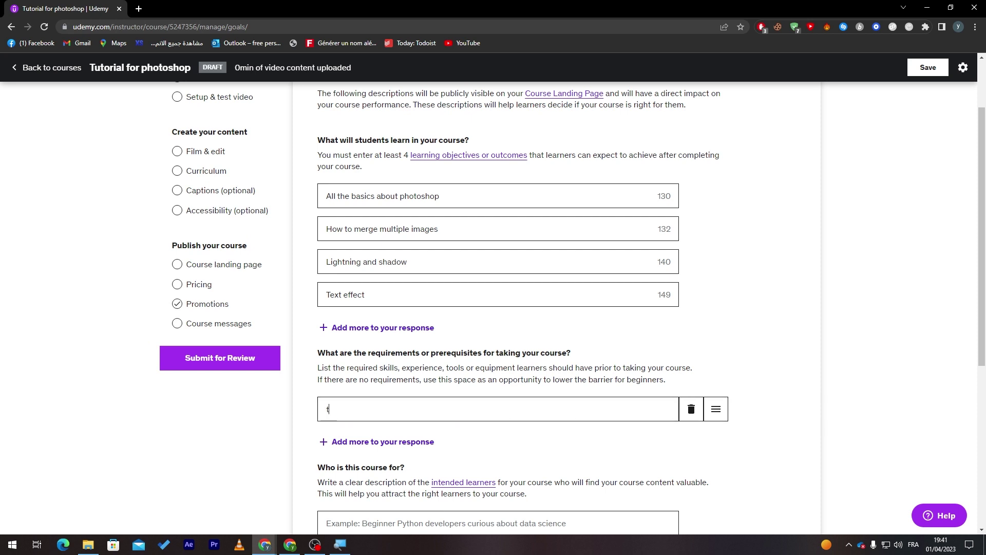
key(BackSpace)
key(BackSpace)
text(t)
key(BackSpace)
text(Th)
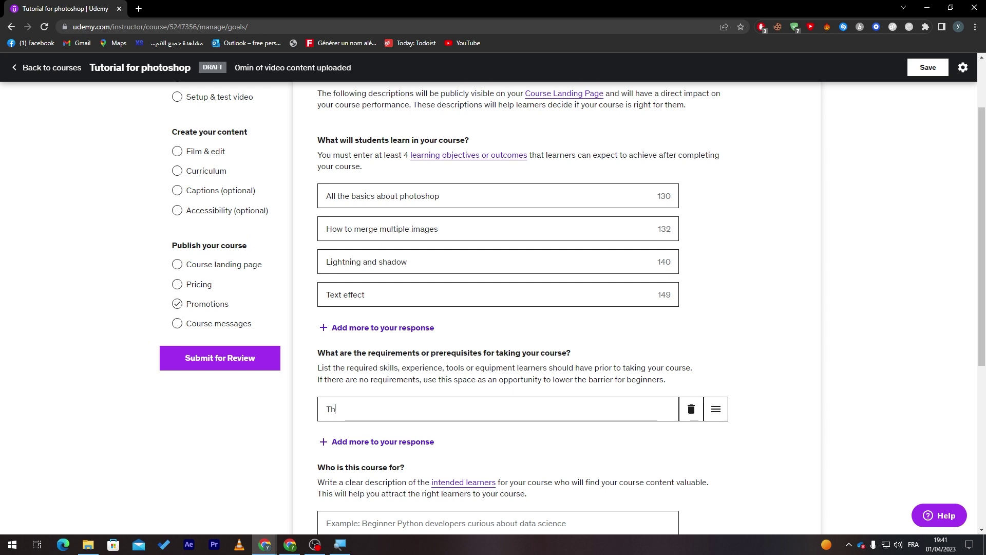
text(ere are no re)
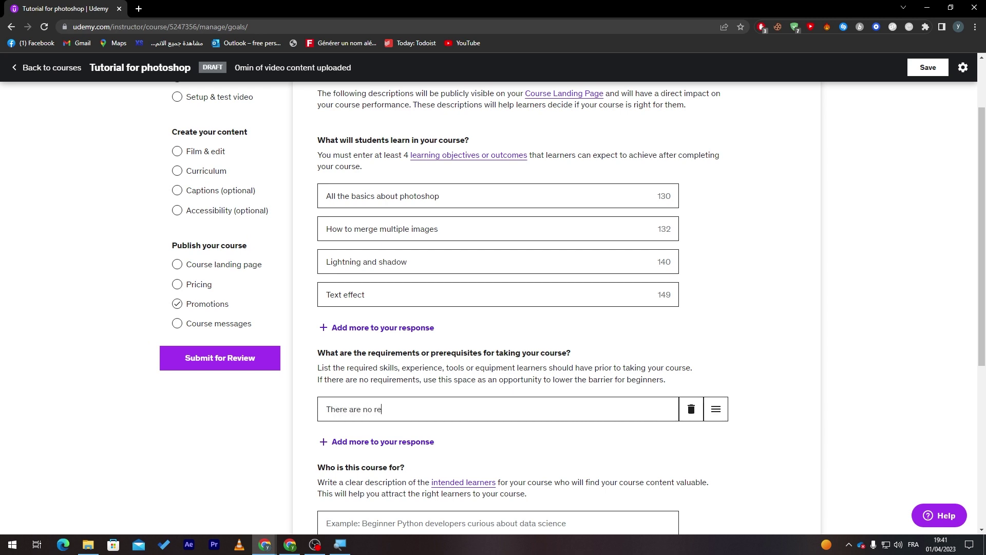
text(quirement )
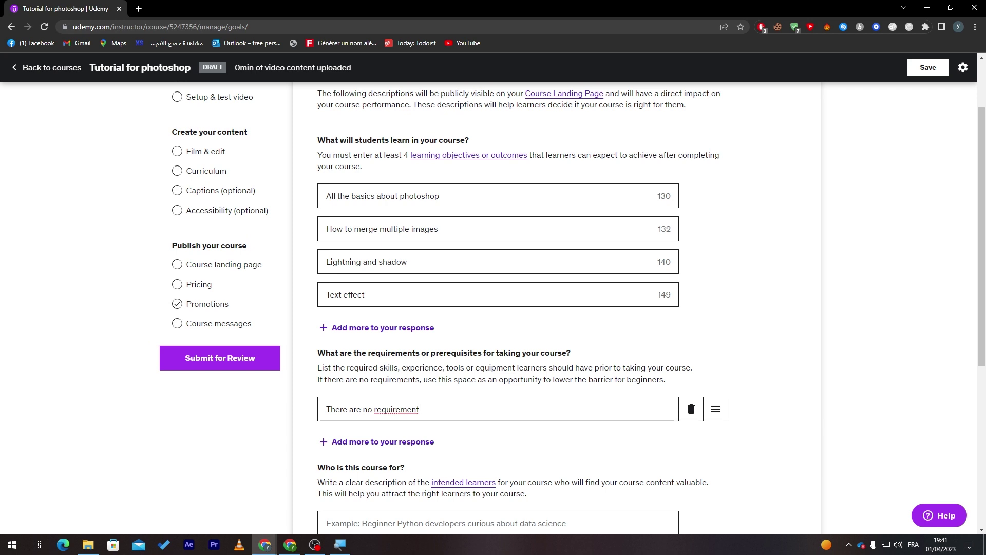
text(you only photoshop)
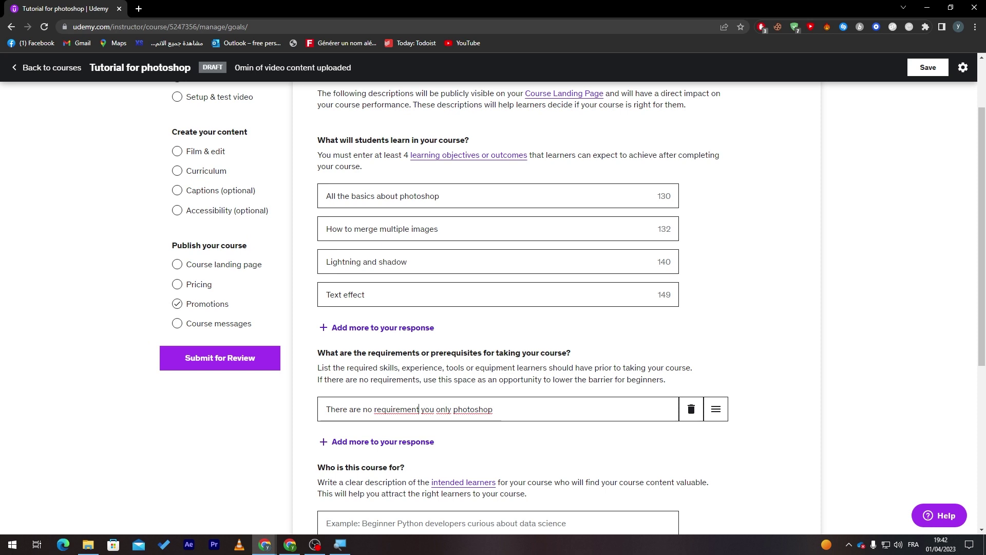
Step: Reword the requirement to 'There are no experience needed you only need photoshop'
double_click(395, 410)
text(experi)
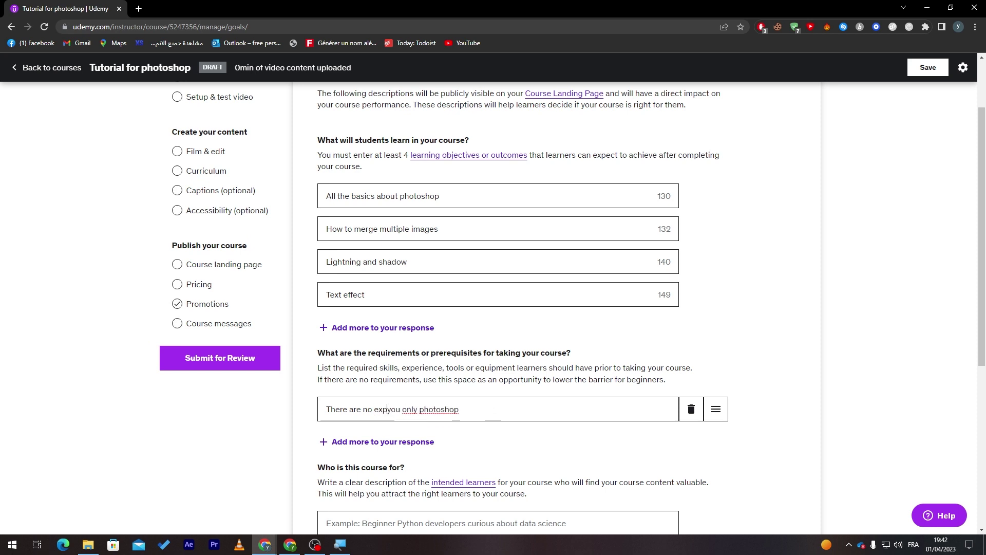
text(ence need)
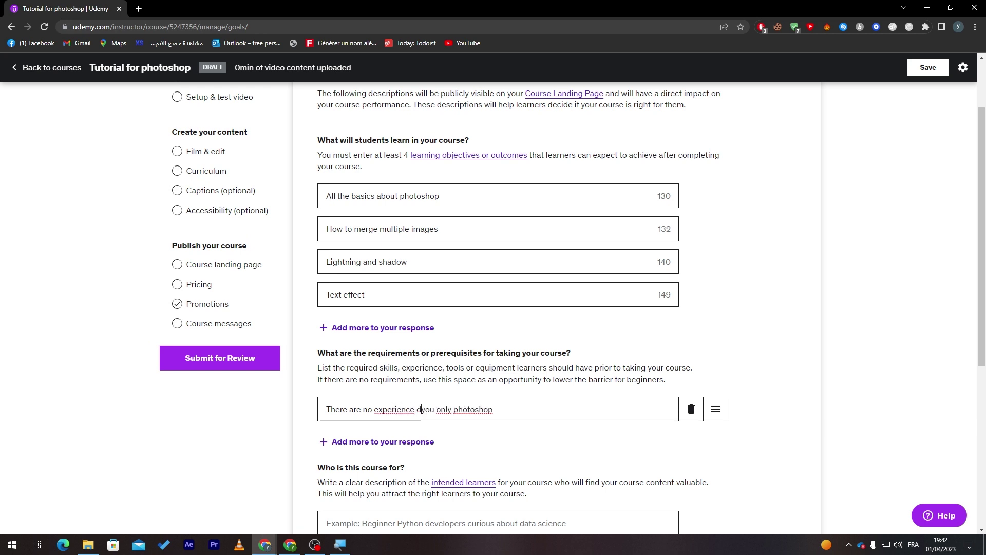
text(ed)
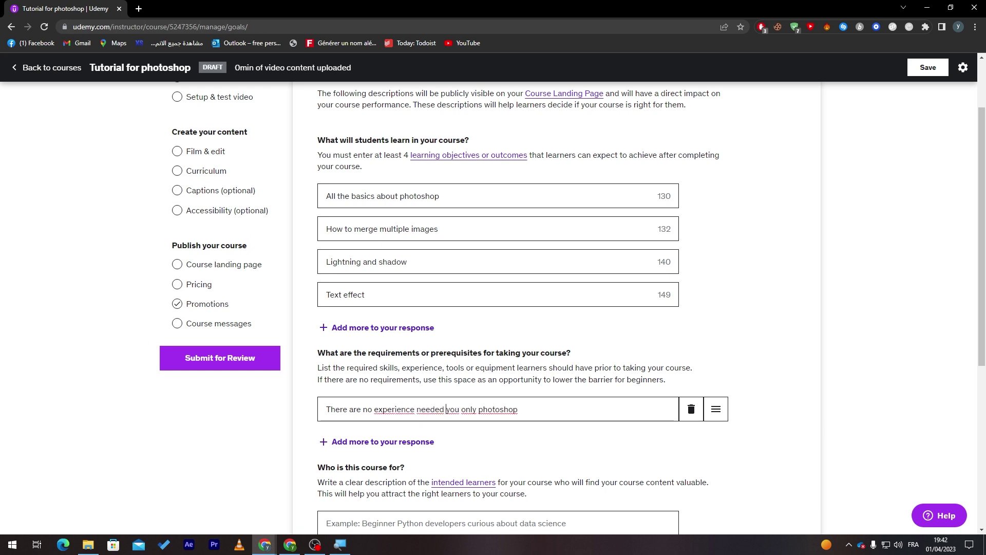
click(519, 409)
text(need)
click(754, 456)
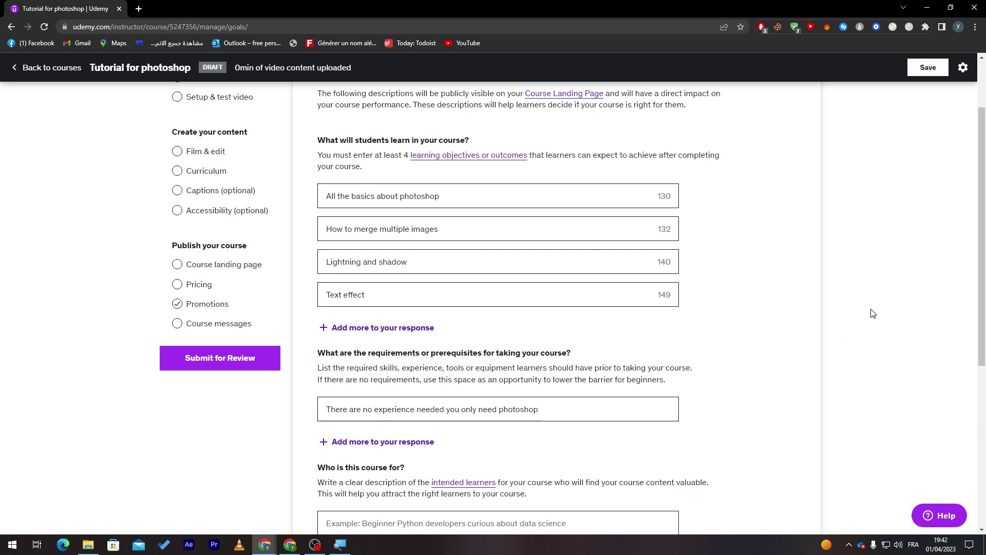
Step: Describe the intended learners as 'Beginners and also the professionals'
scroll(668, 334, down, 2)
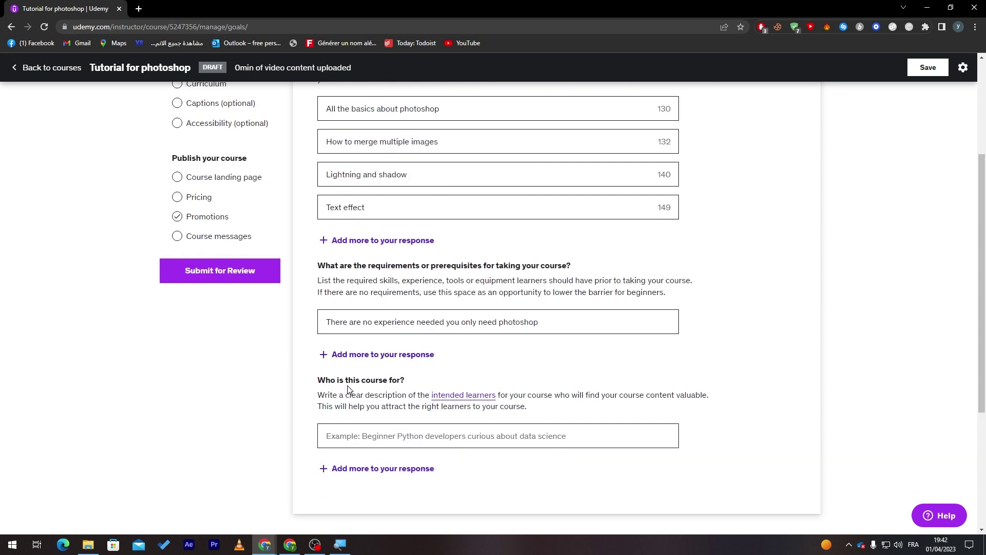
click(383, 436)
text(Be)
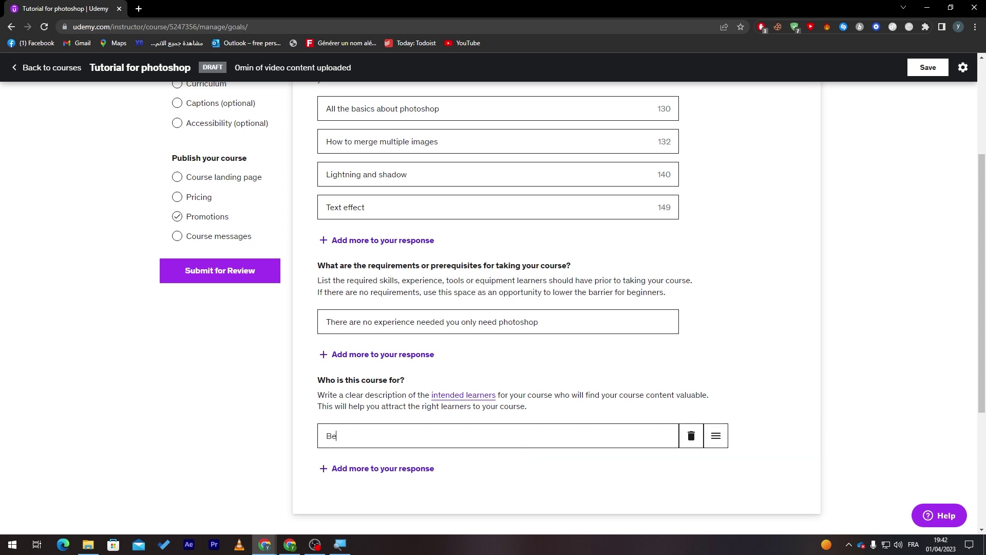
text(ginners and also the professionals)
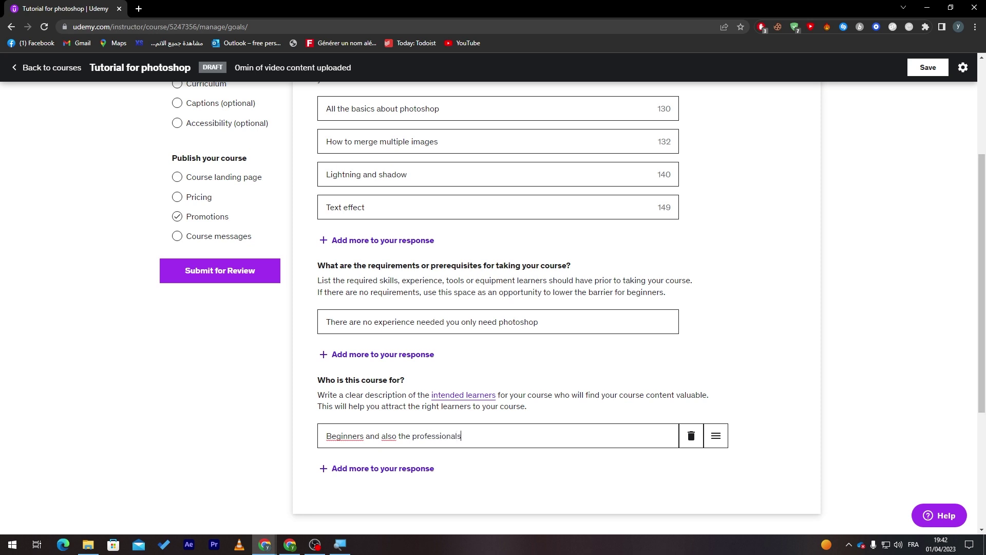
click(726, 345)
scroll(760, 353, up, 3)
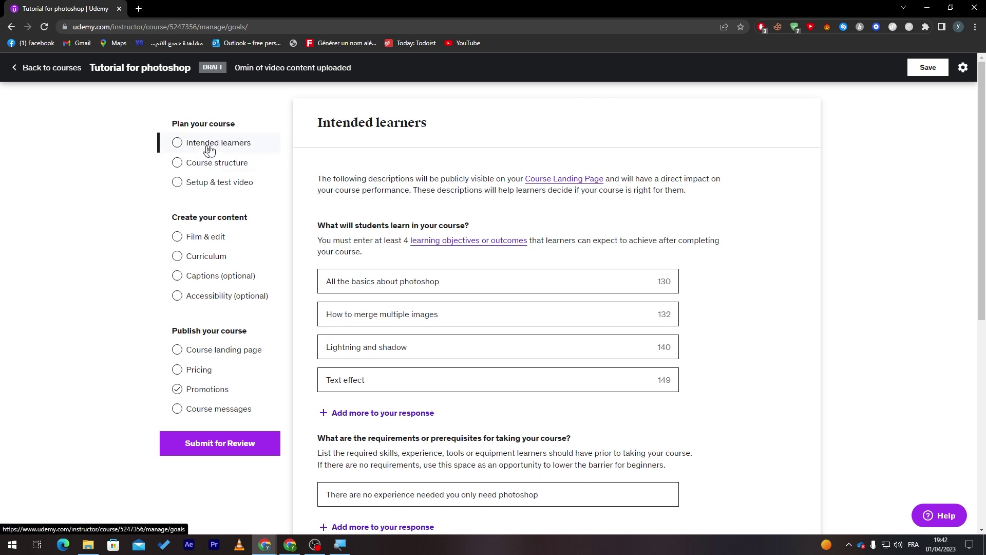
Step: Save the intended learners answers, then browse the Course structure page's tips and requirements
mouse_move(982, 148)
mouse_down()
mouse_move(968, 223)
mouse_move(983, 160)
mouse_up()
click(928, 68)
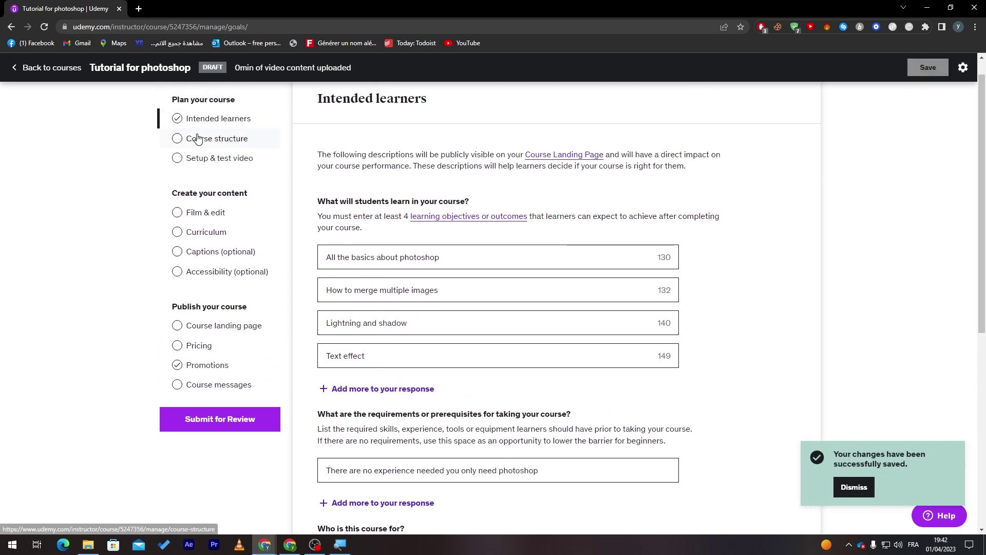
click(220, 138)
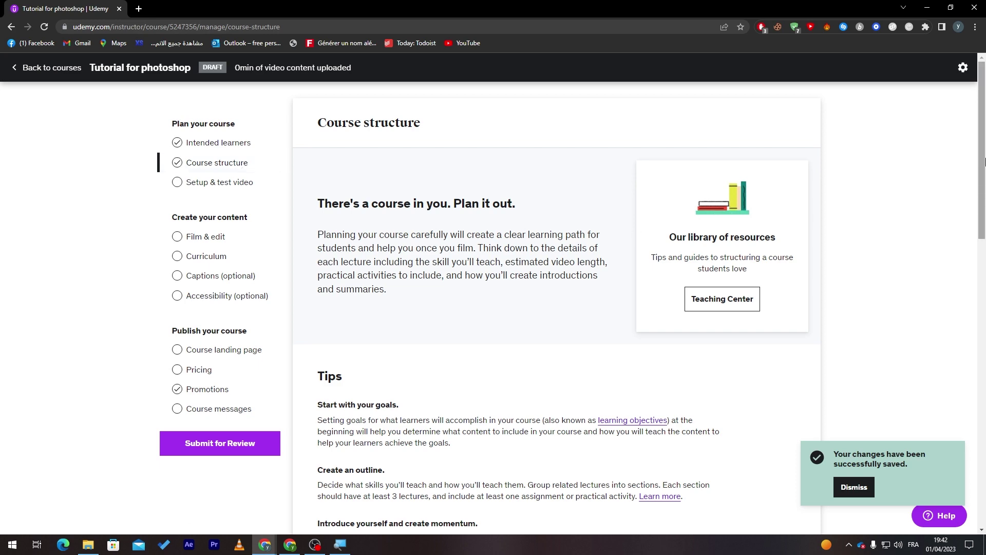
scroll(971, 301, down, 11)
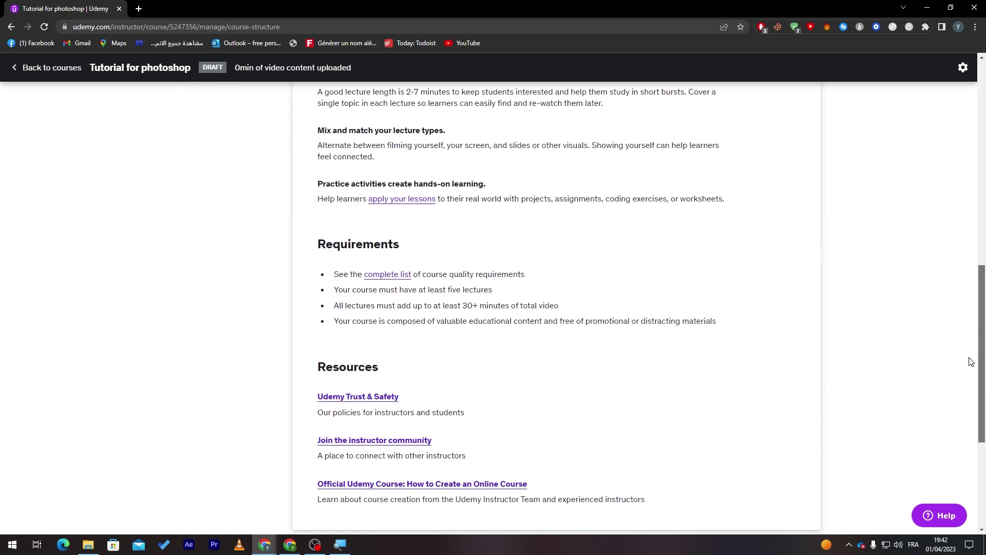
scroll(971, 361, up, 6)
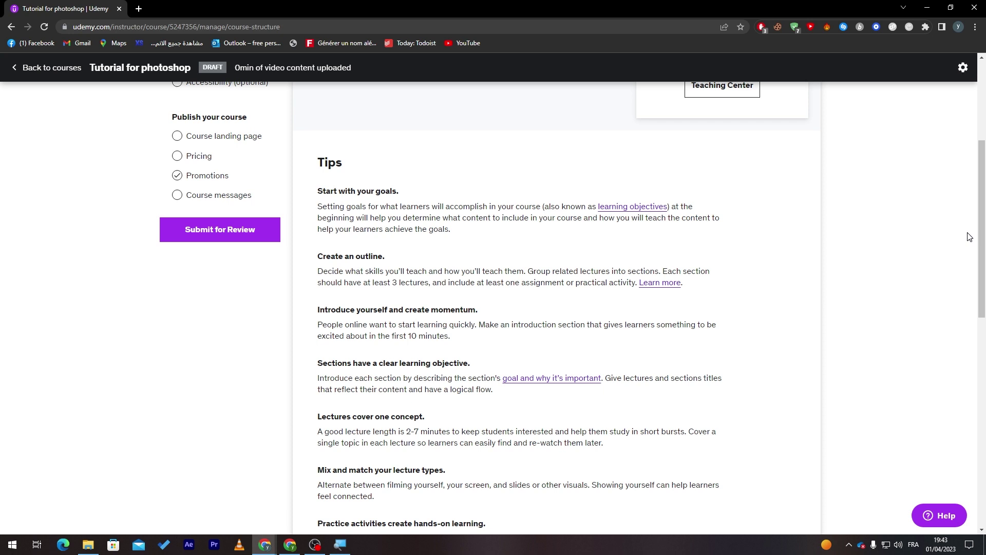
scroll(981, 236, down, 2)
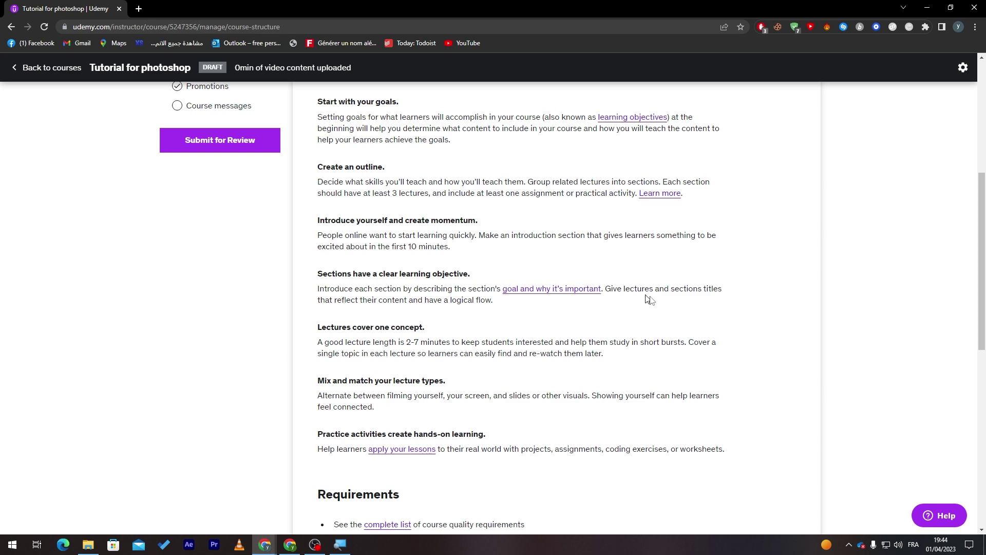
scroll(960, 389, down, 5)
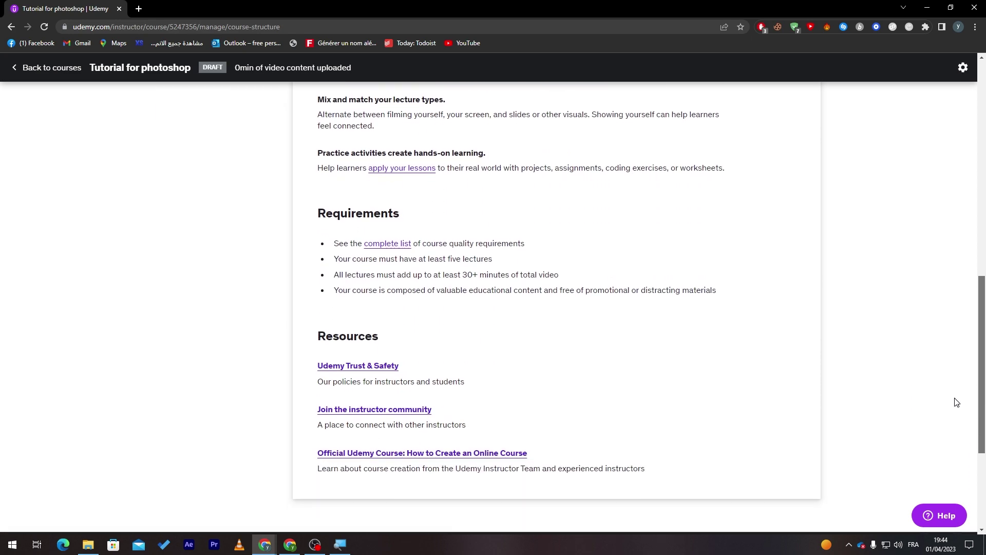
scroll(965, 308, up, 10)
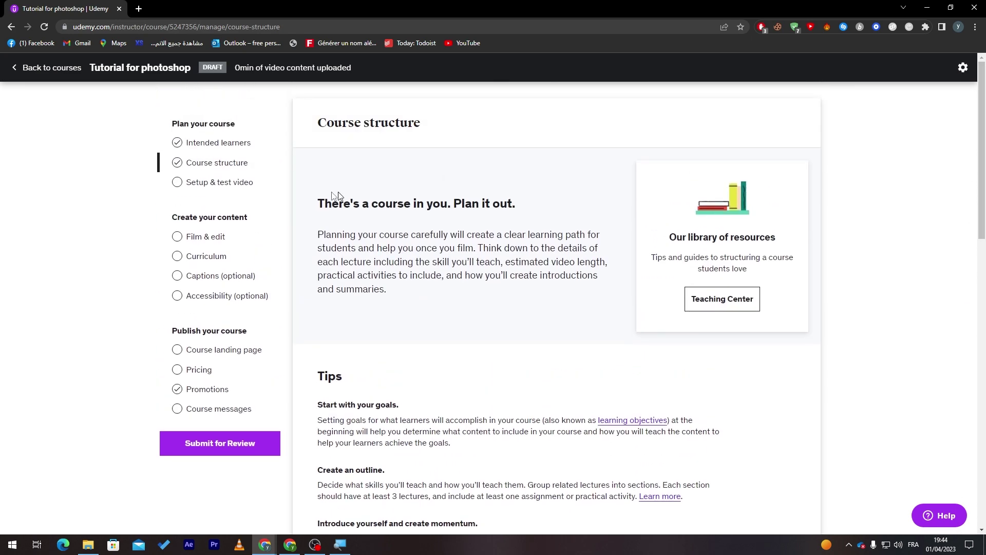
Step: Open Setup & test video, confirm the recording equipment is available, and begin the six steps
click(216, 182)
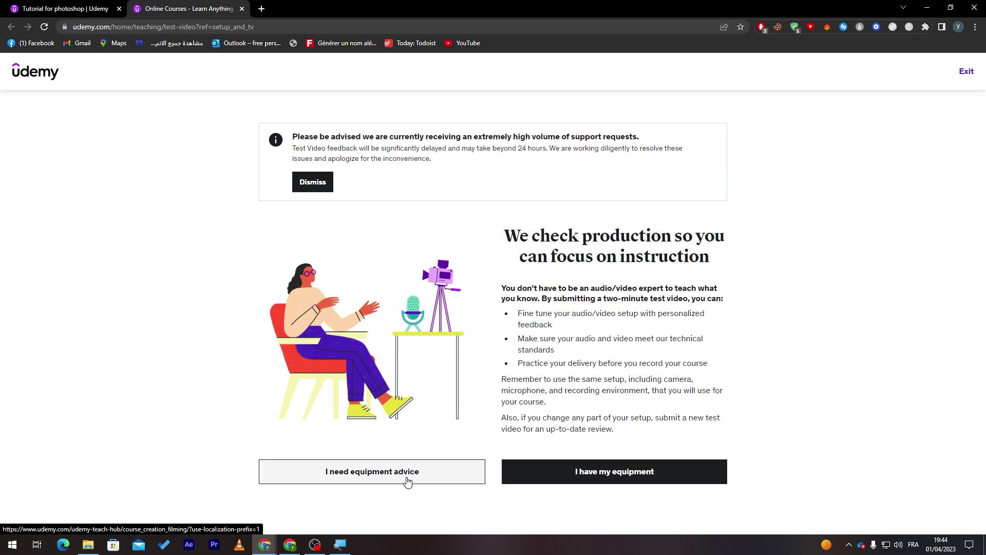
click(581, 475)
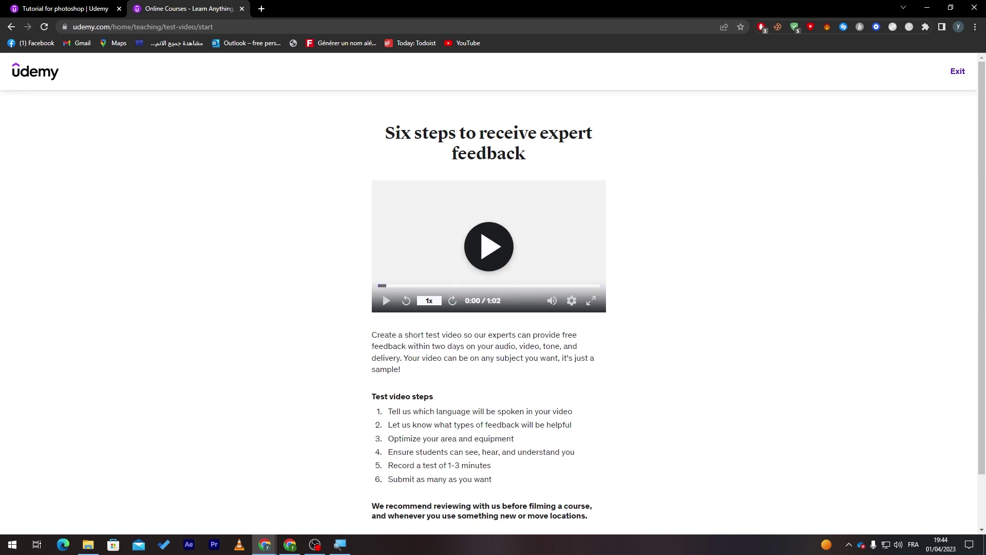
scroll(976, 257, down, 2)
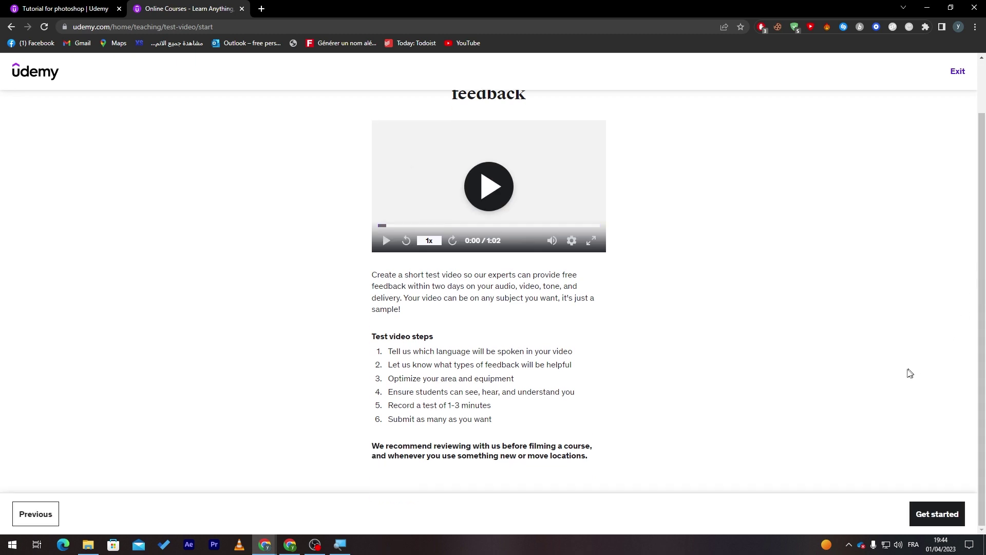
click(925, 514)
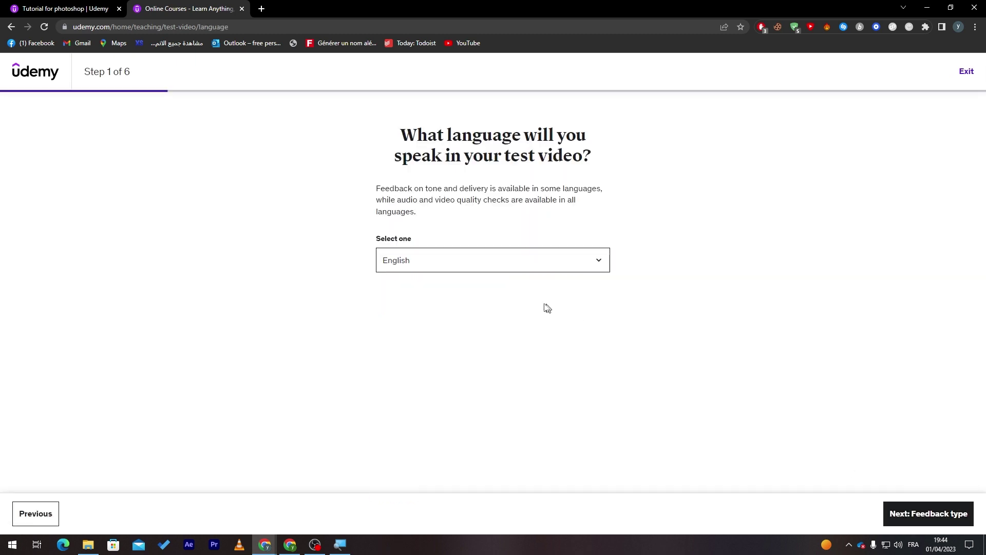
Step: Keep English and all feedback types, and choose filming the computer screen only
click(904, 520)
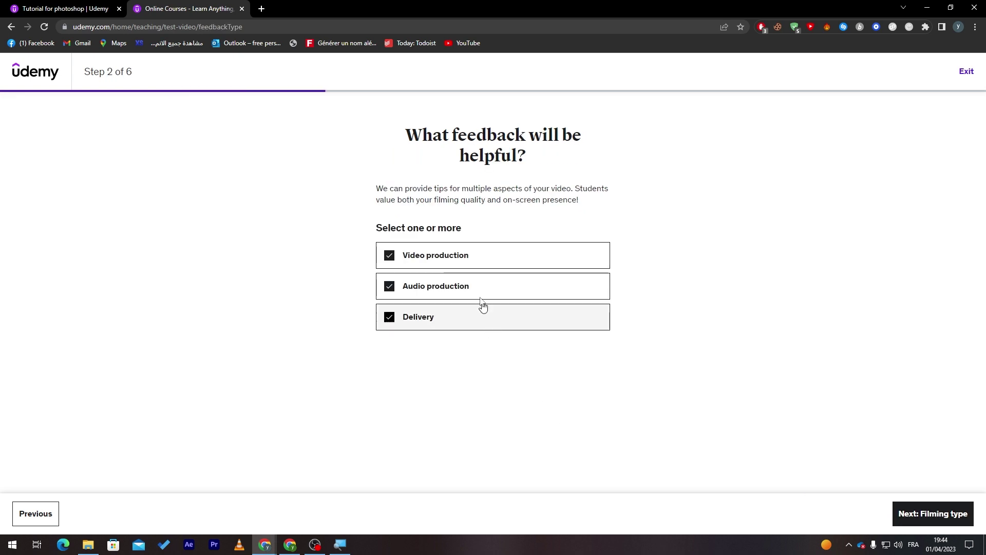
click(945, 512)
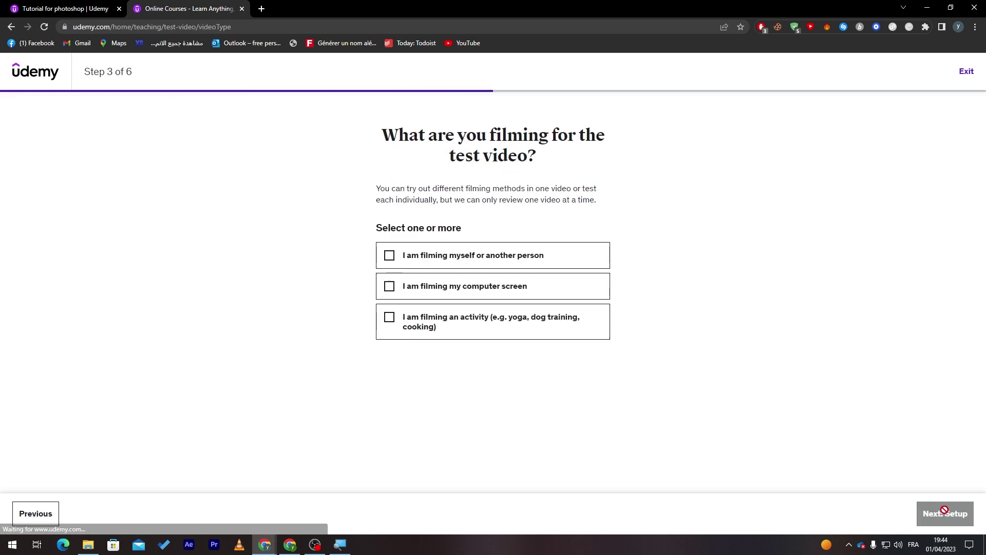
click(391, 258)
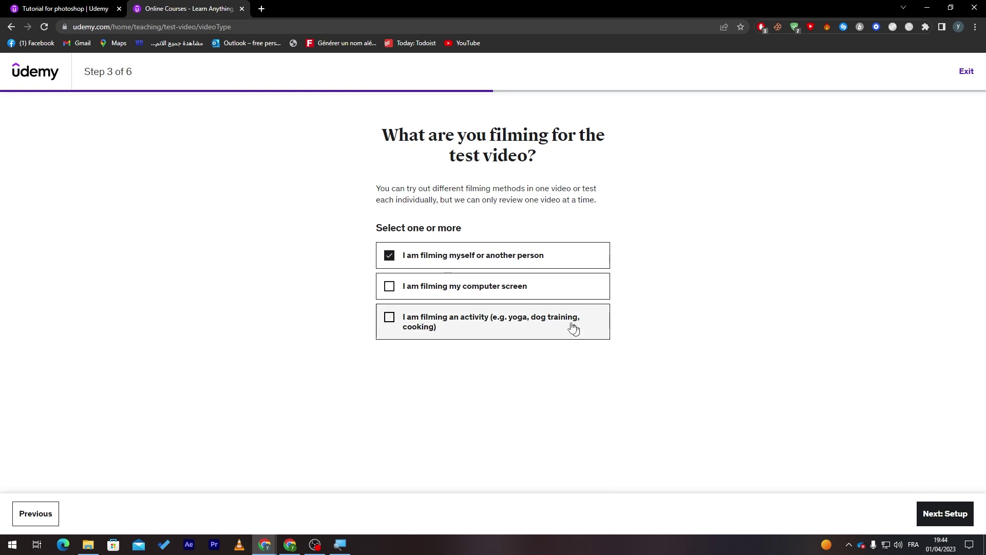
click(504, 286)
click(540, 260)
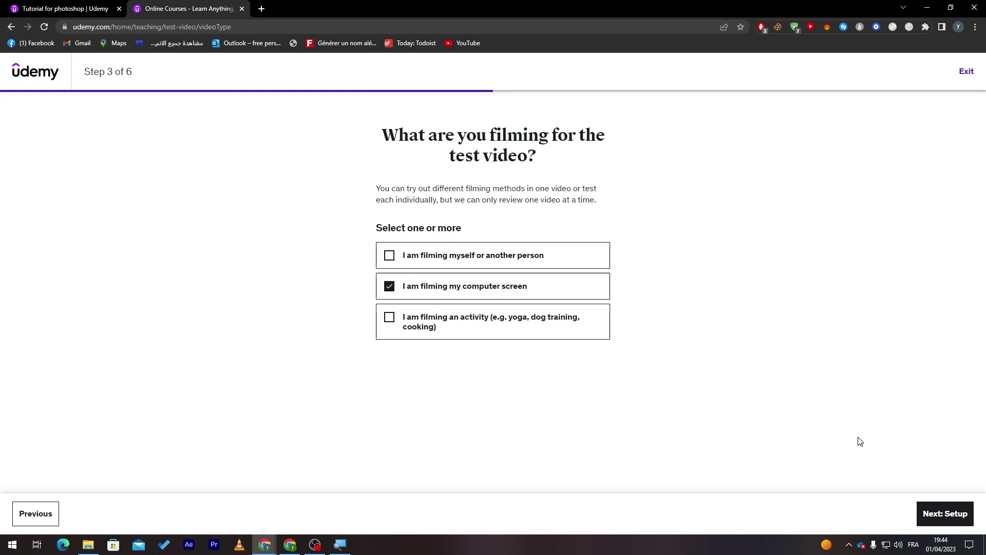
click(938, 515)
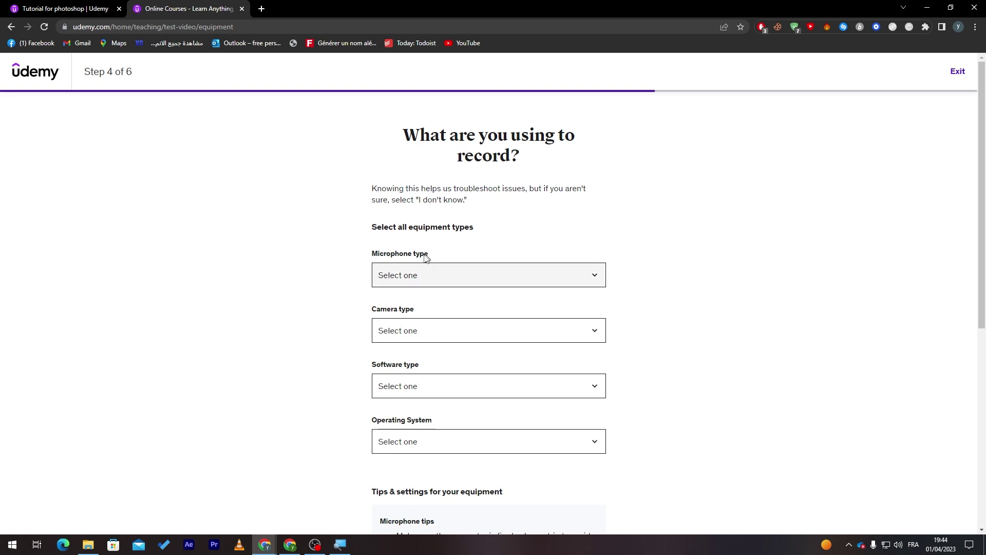
Step: Set the microphone type to Other, named 'Razer Kraken v3 x'
click(422, 272)
click(430, 280)
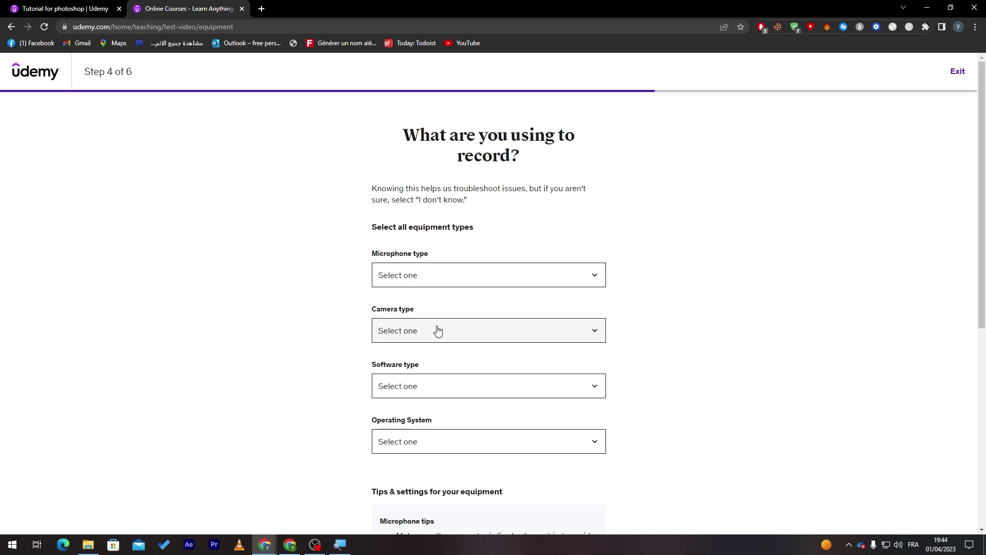
scroll(558, 319, down, 7)
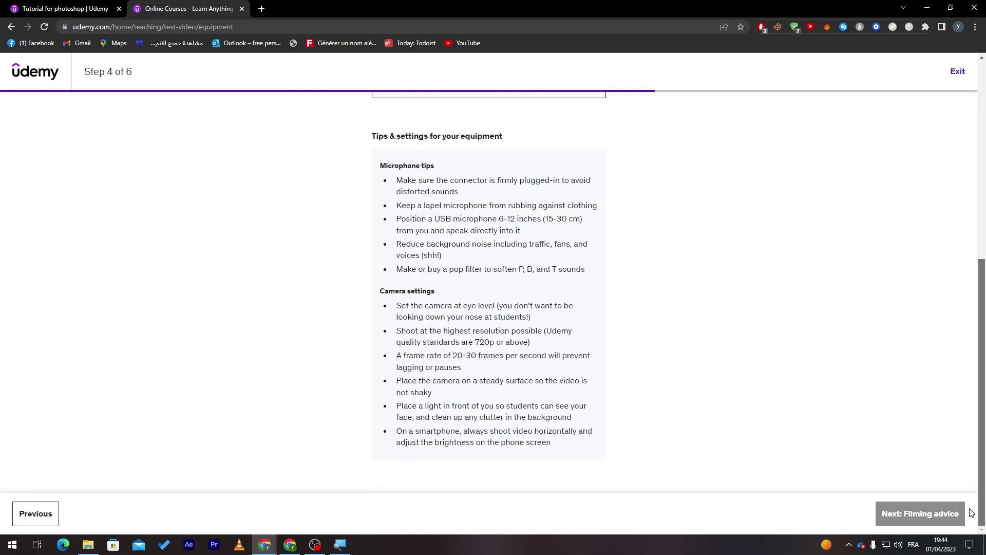
scroll(959, 485, up, 6)
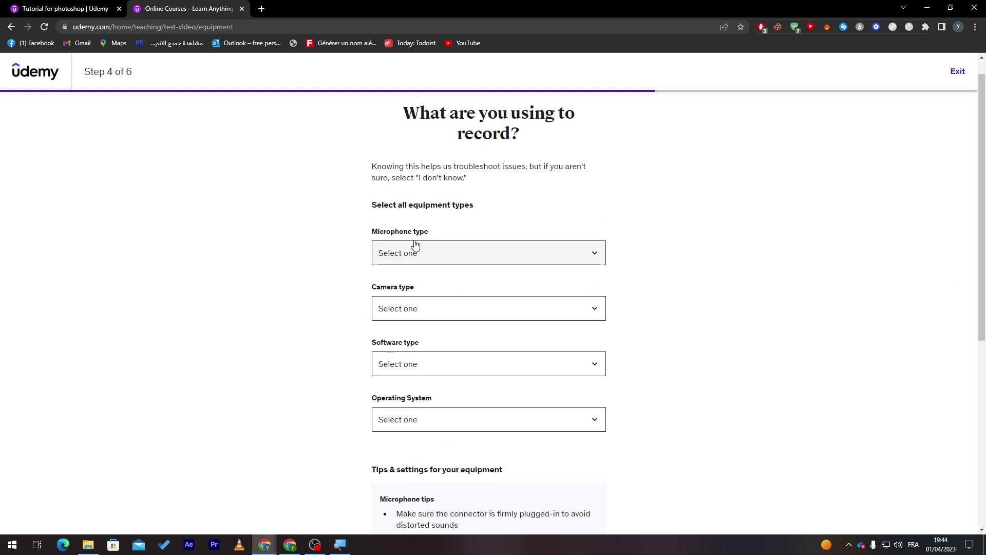
click(416, 245)
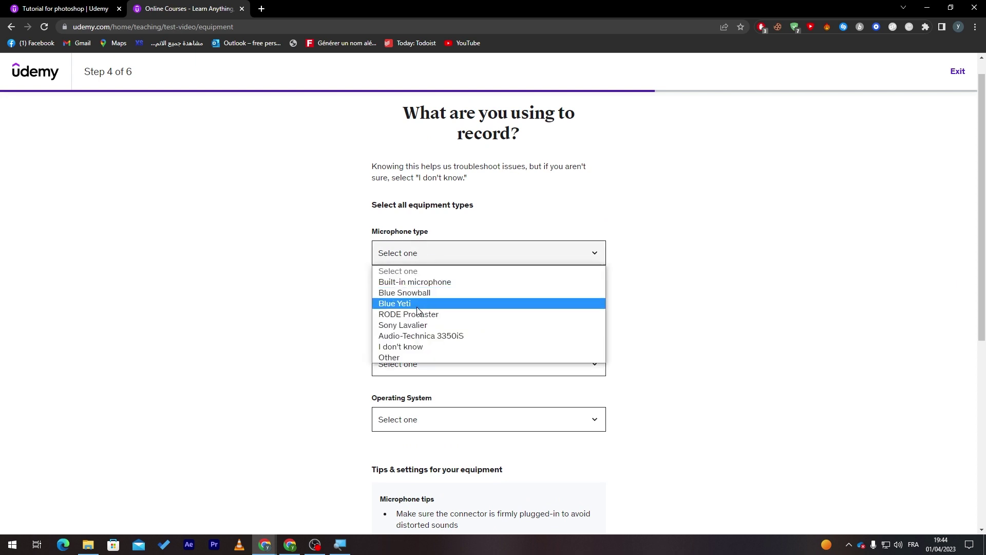
click(401, 357)
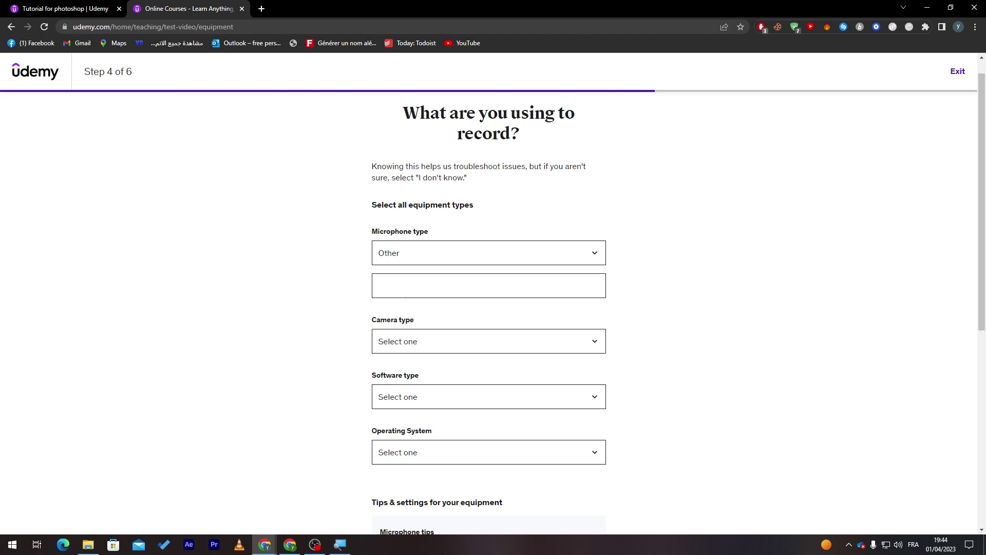
text(Ryzen)
click(898, 544)
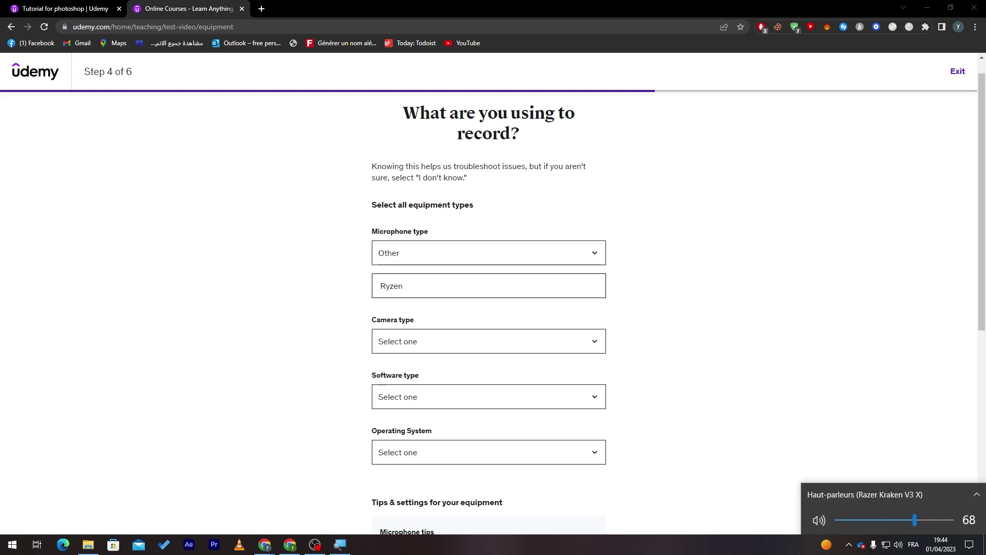
double_click(391, 285)
text(Raze)
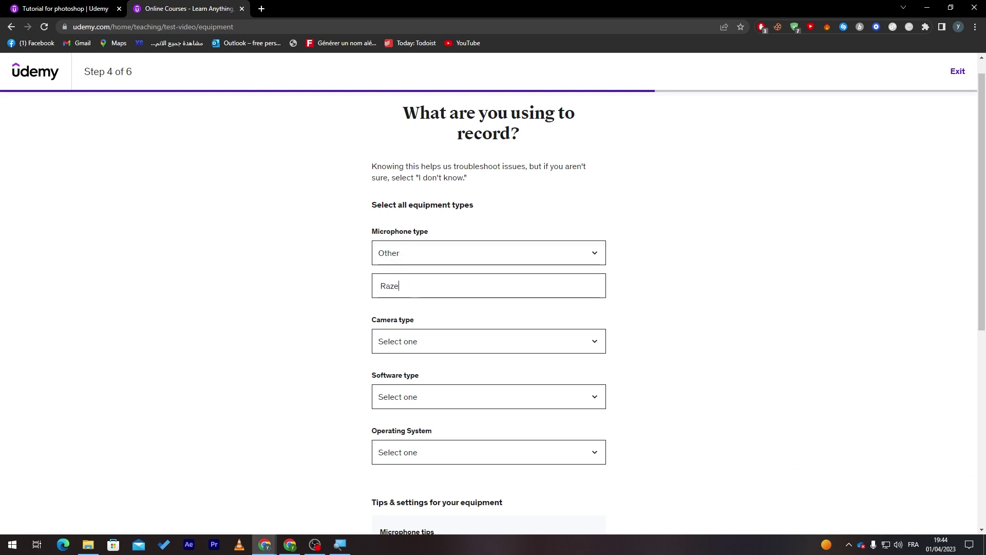
text(r Kraken v3 x)
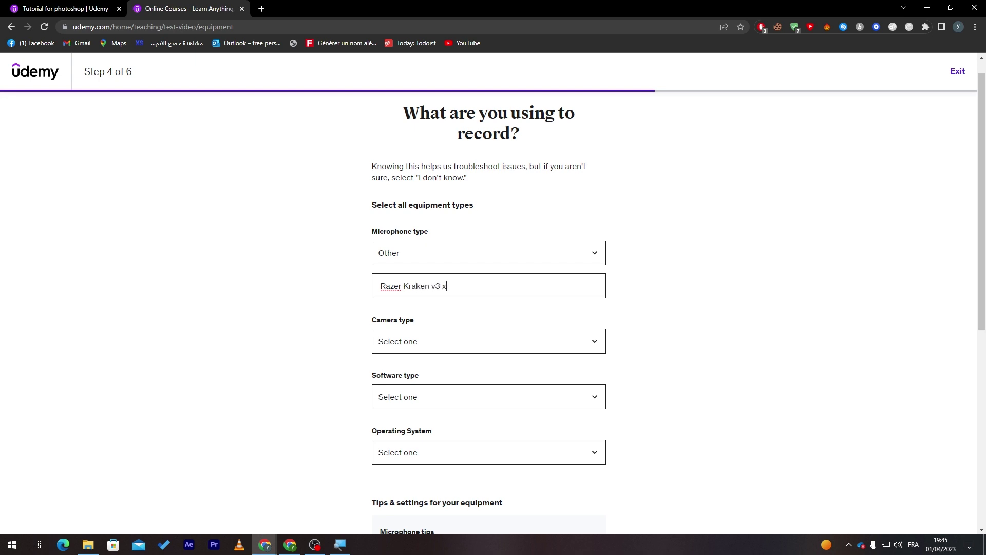
key(ctrl+a)
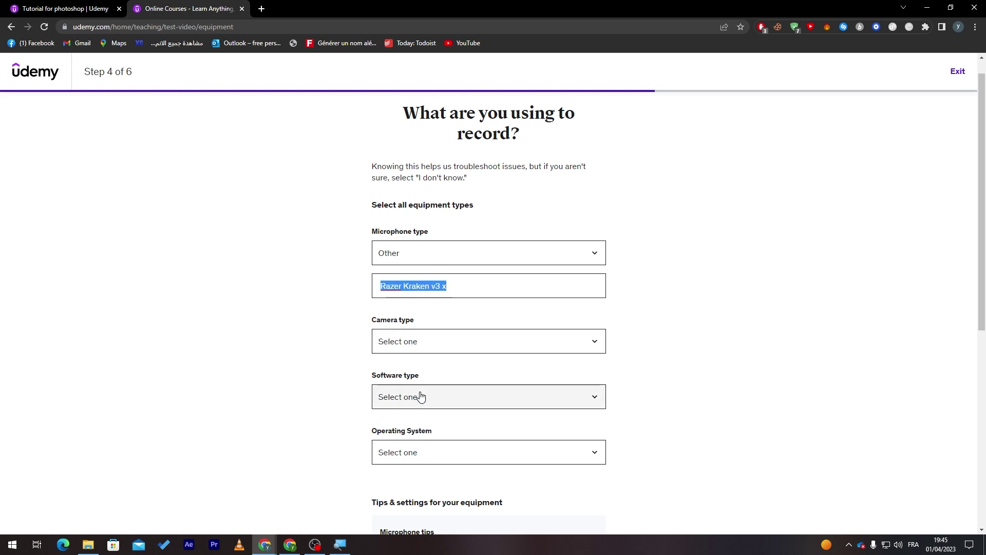
Step: Set camera to I don't know, software to Adobe Premiere, and operating system to Windows
click(433, 345)
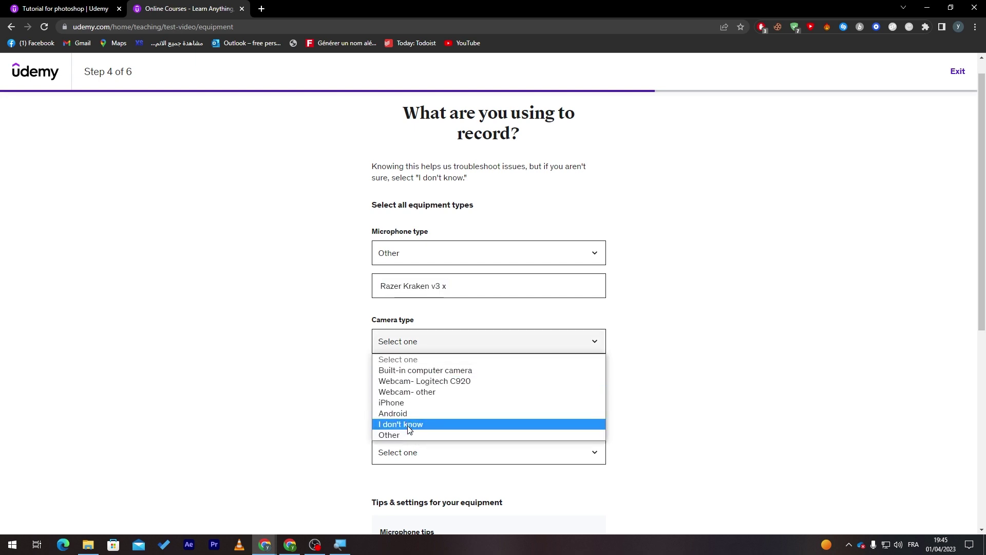
click(461, 345)
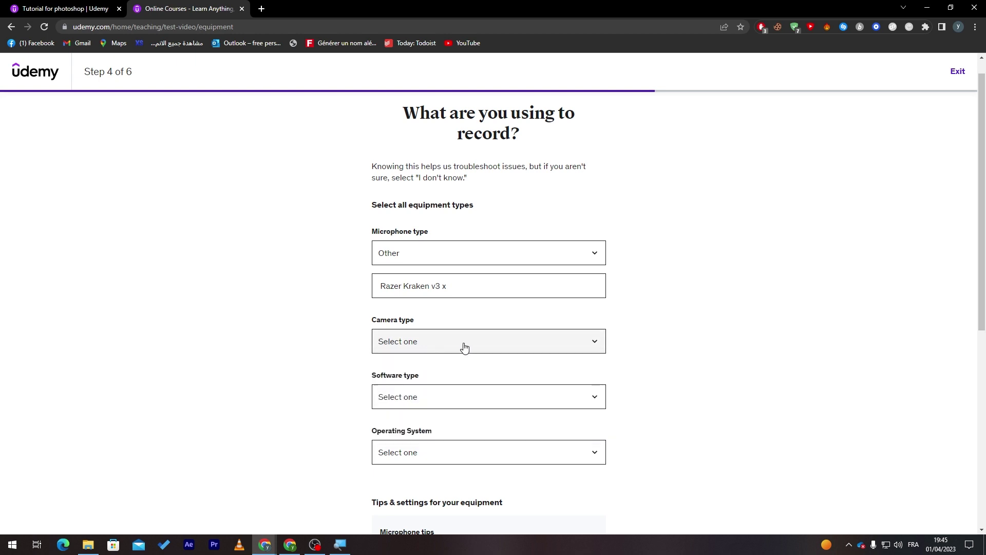
click(436, 401)
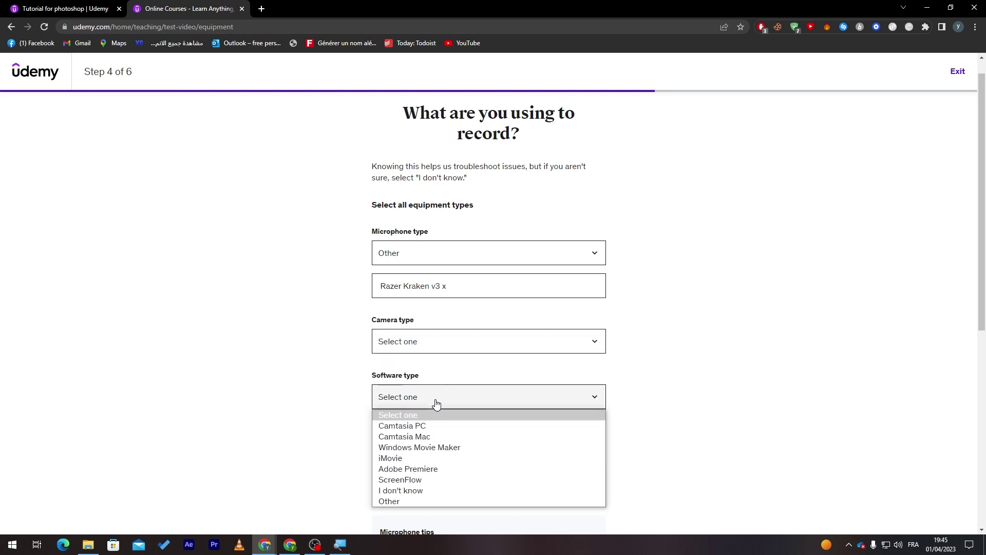
click(423, 468)
click(403, 452)
click(408, 492)
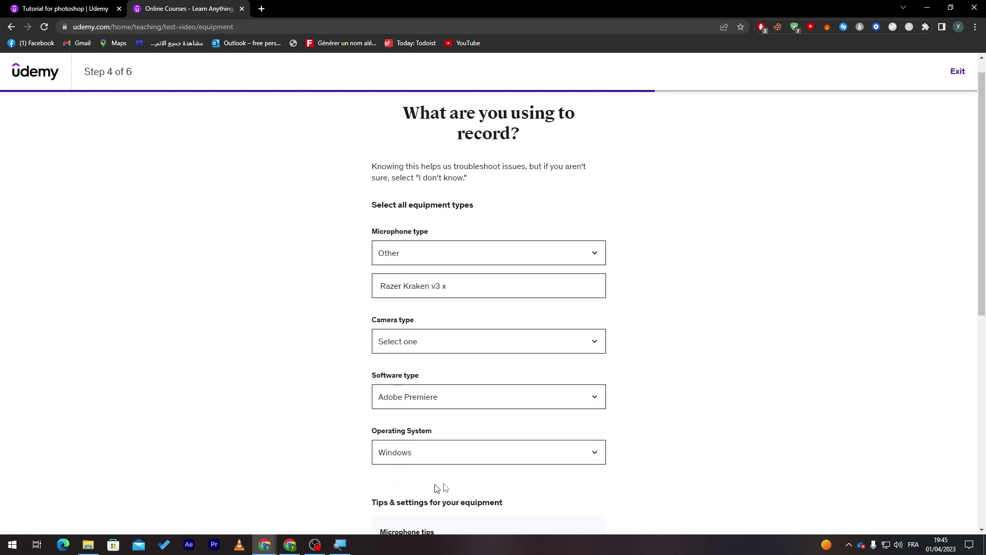
drag(982, 272, 972, 462)
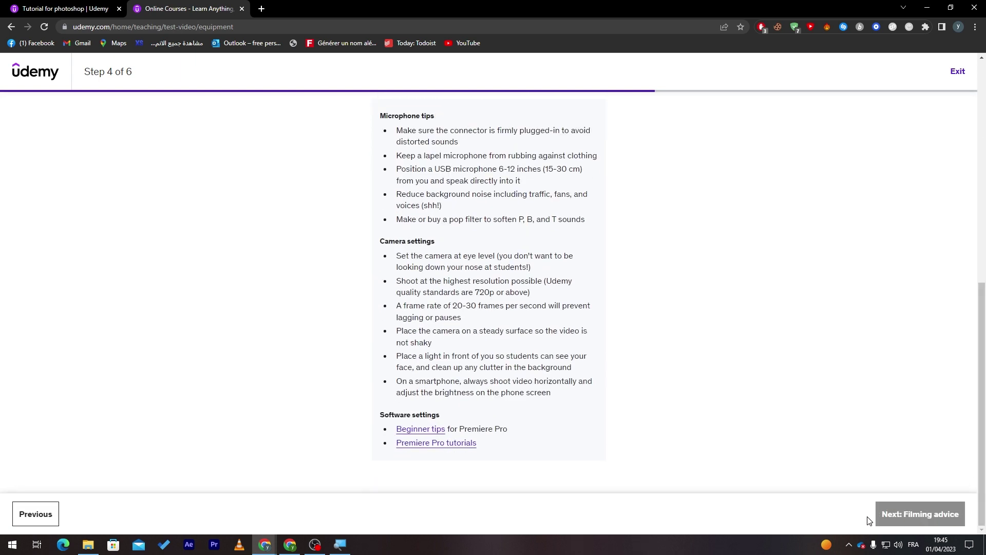
drag(981, 349, 968, 215)
click(404, 177)
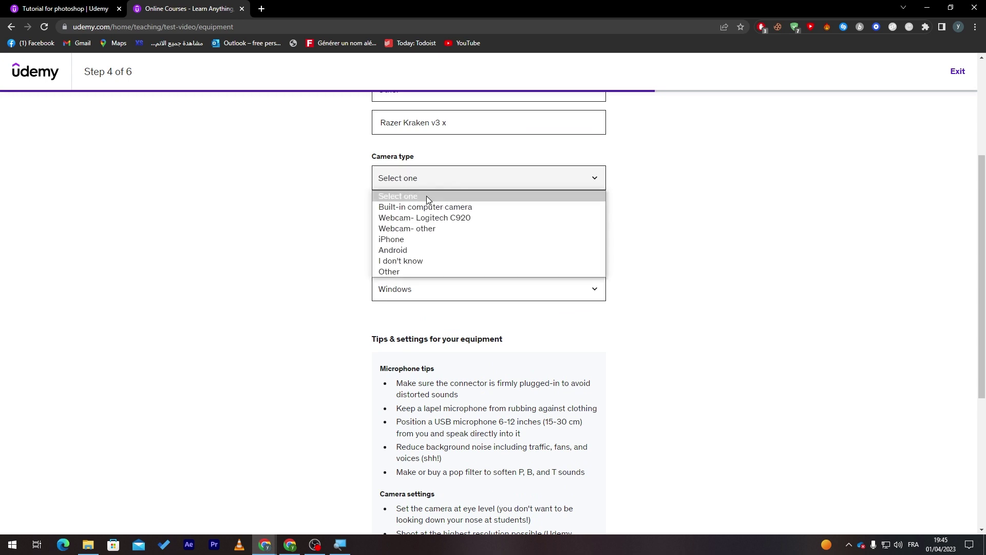
click(441, 260)
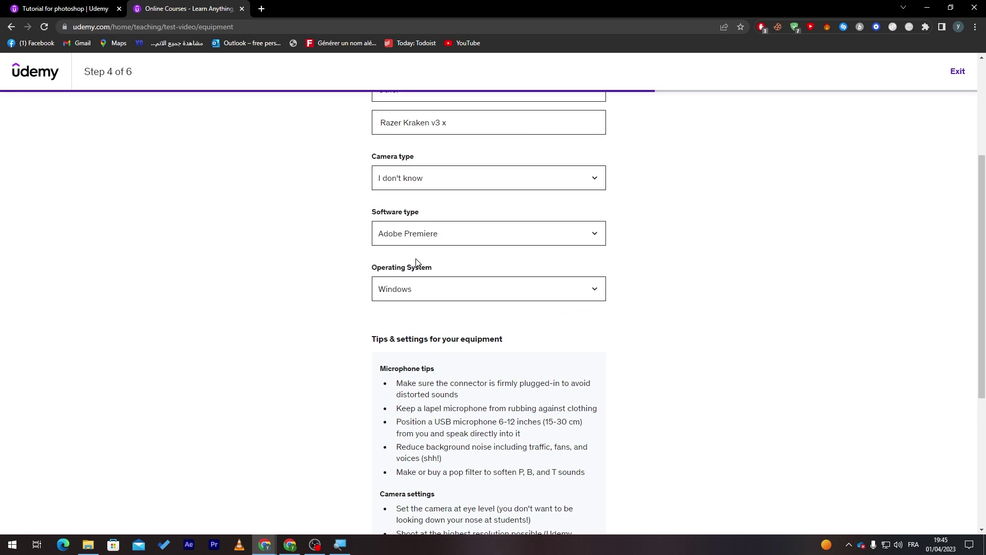
drag(982, 277, 982, 404)
click(927, 524)
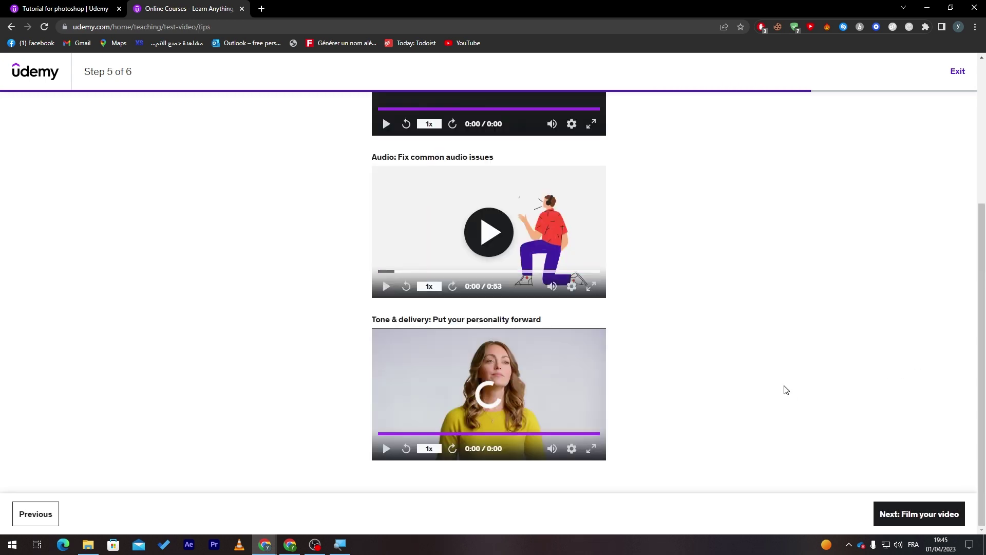
Step: Advance past filming advice to the upload step, then return to the Tutorial for photoshop tab
scroll(965, 203, up, 4)
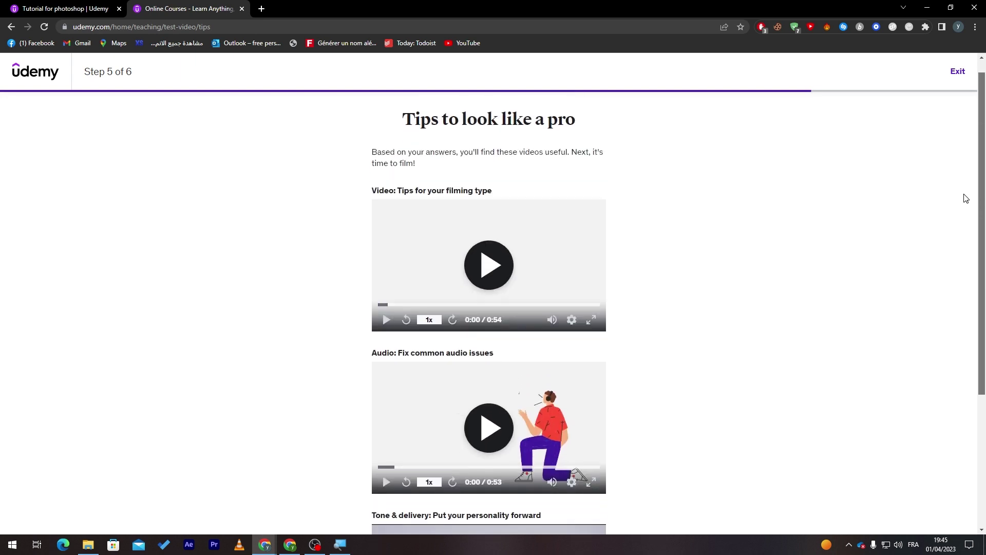
scroll(964, 346, down, 4)
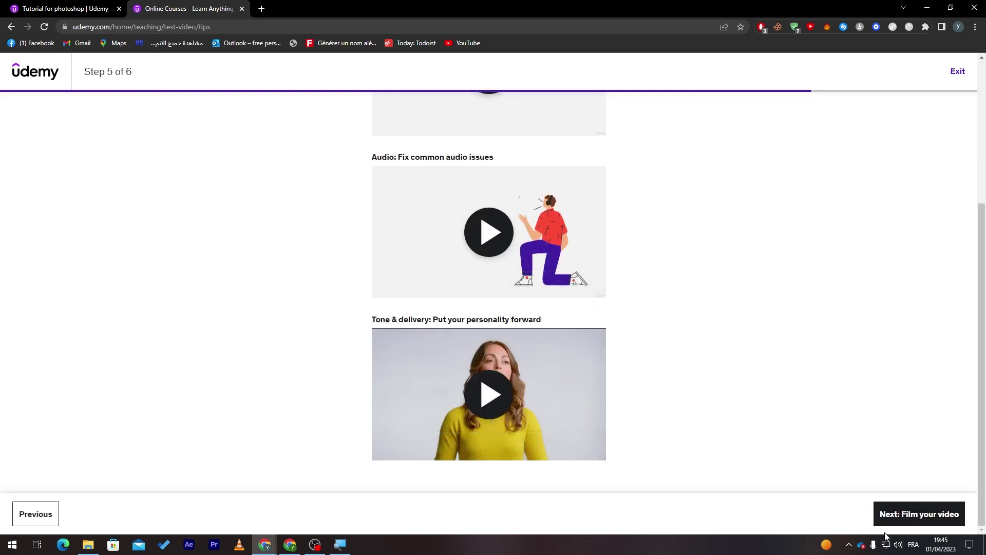
click(881, 513)
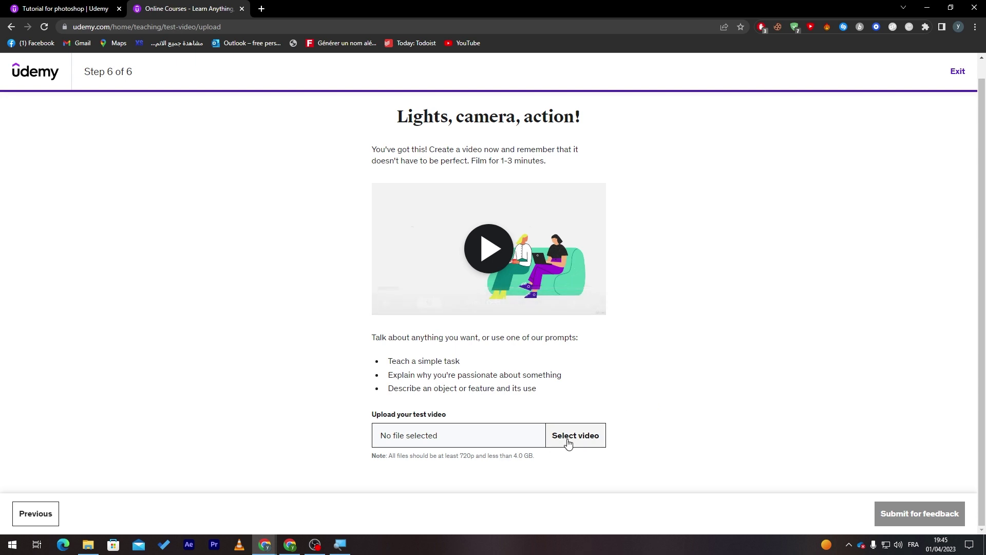
click(77, 8)
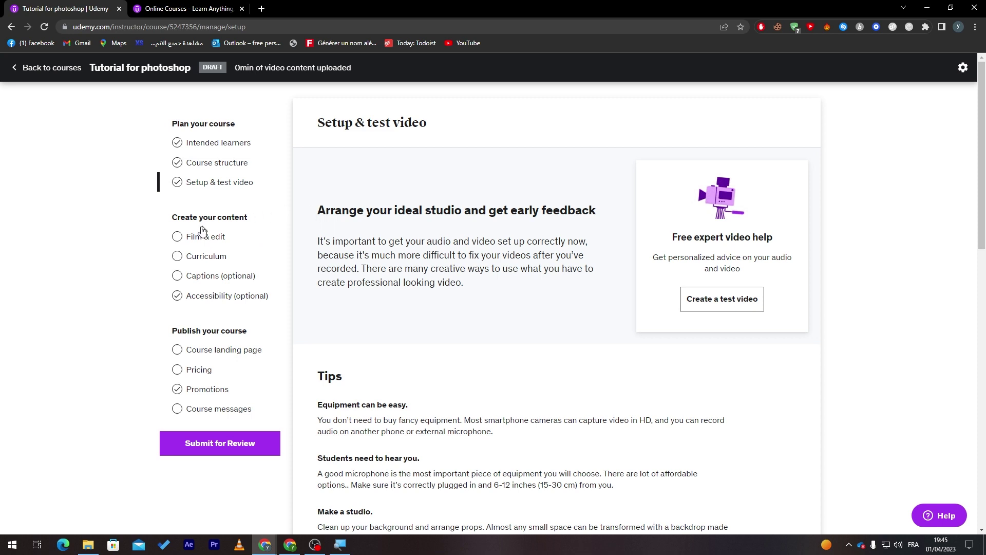
Step: Review the Film & edit section, briefly revisiting Setup & test video before returning
click(196, 239)
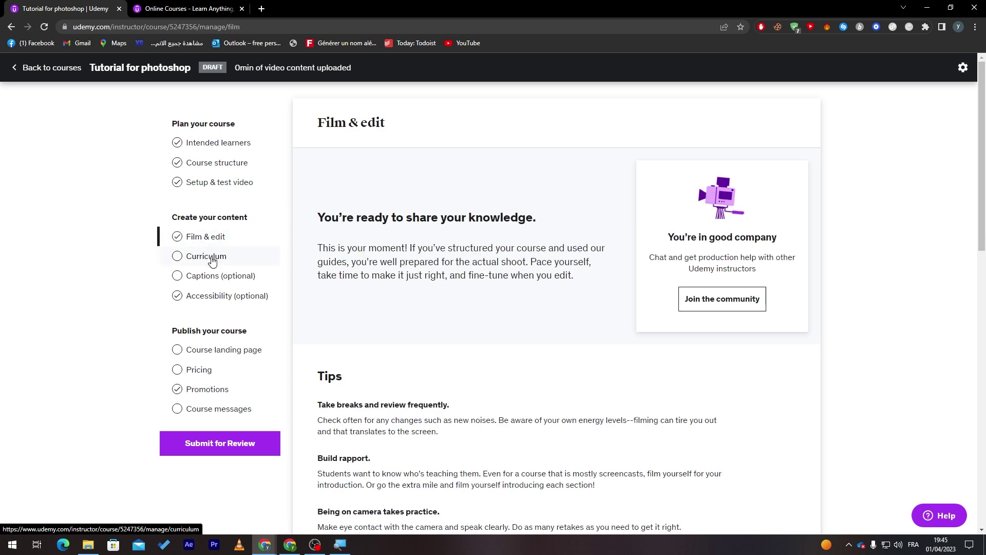
click(221, 197)
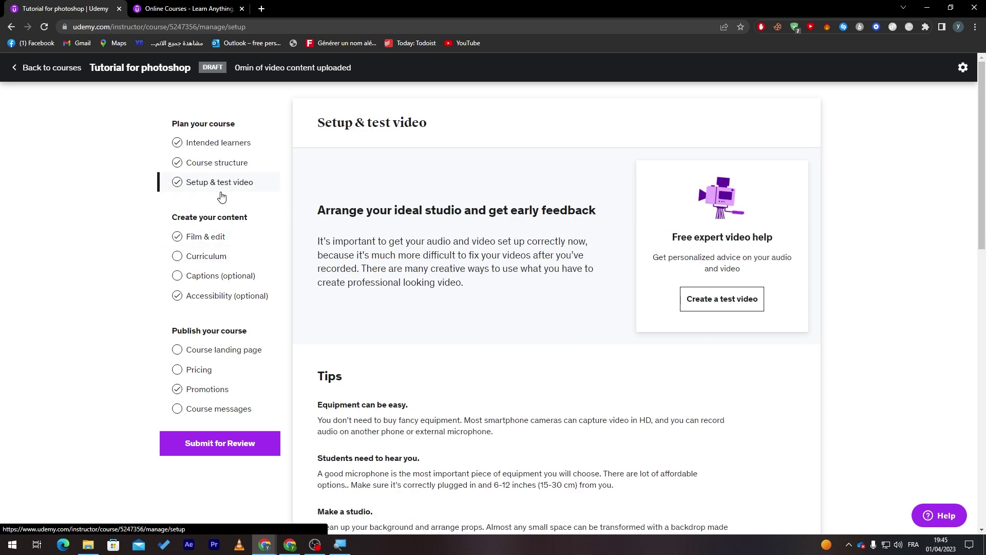
click(208, 238)
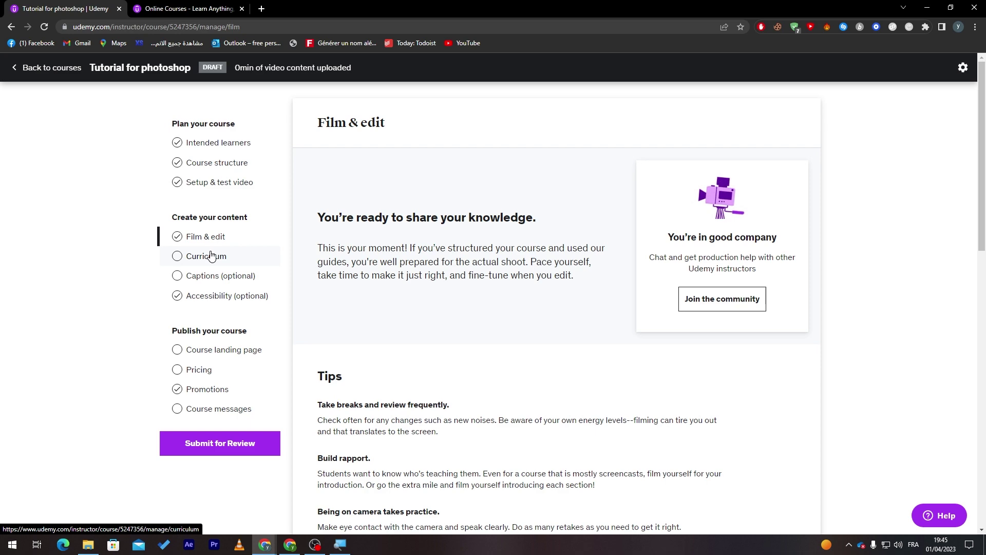
Step: Scroll through the Course landing page, then move on to the Pricing page
click(257, 352)
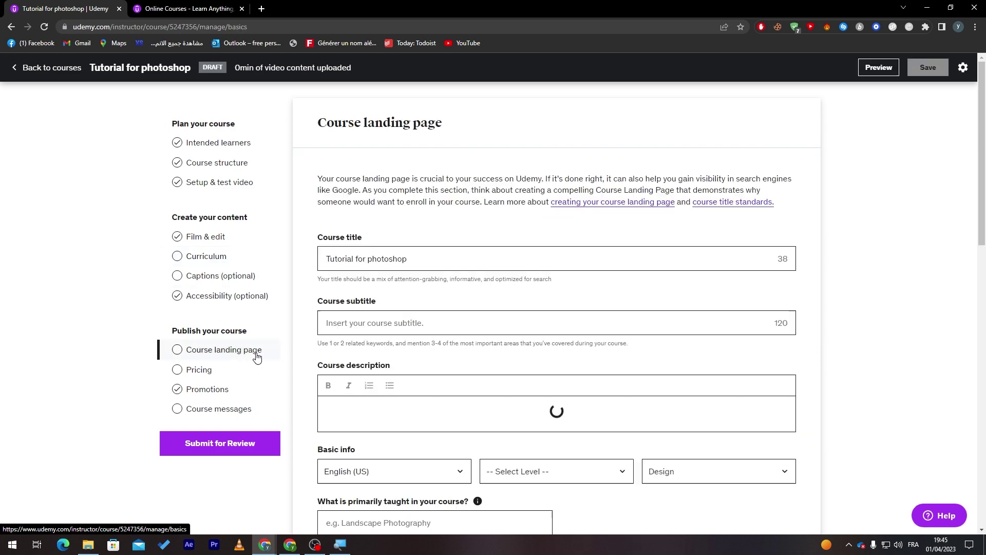
scroll(967, 359, down, 12)
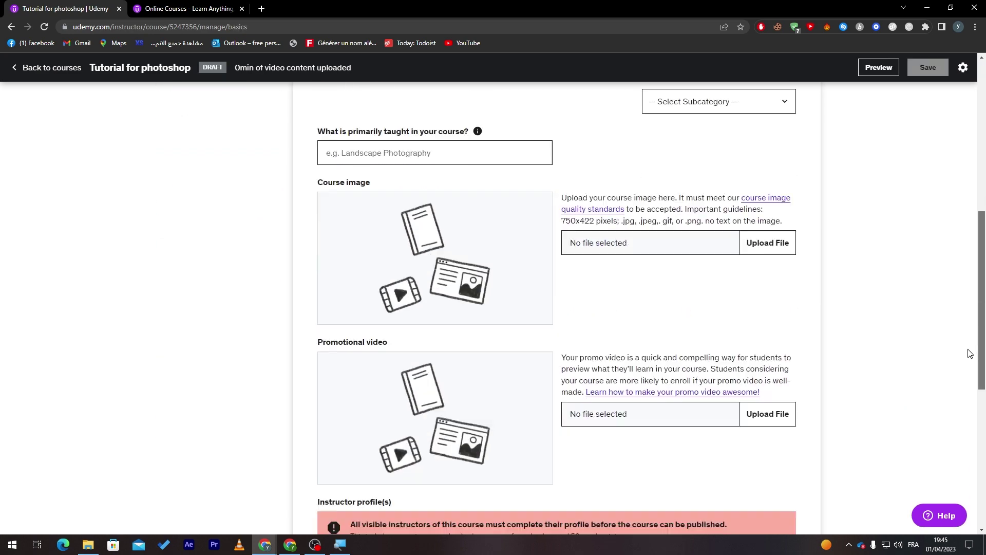
scroll(968, 417, up, 10)
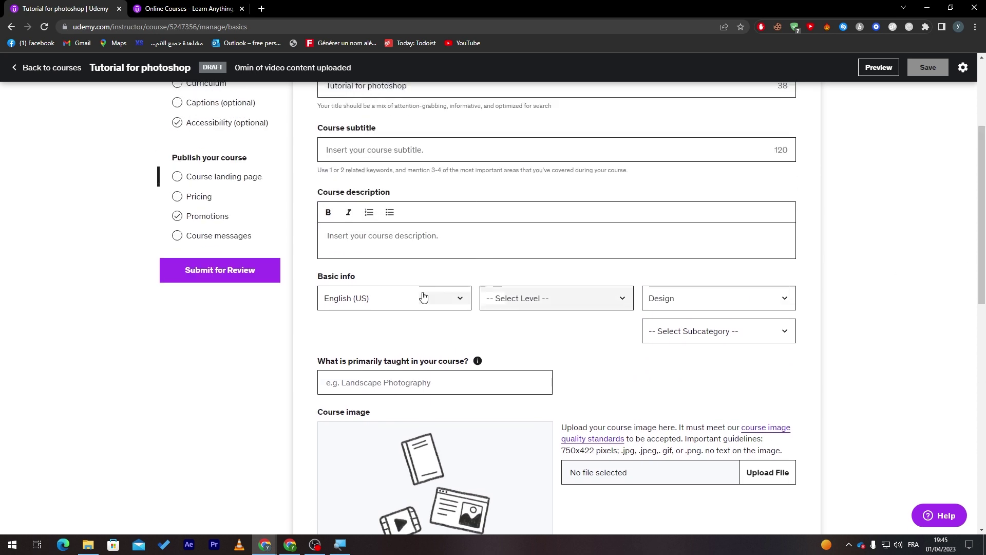
click(194, 199)
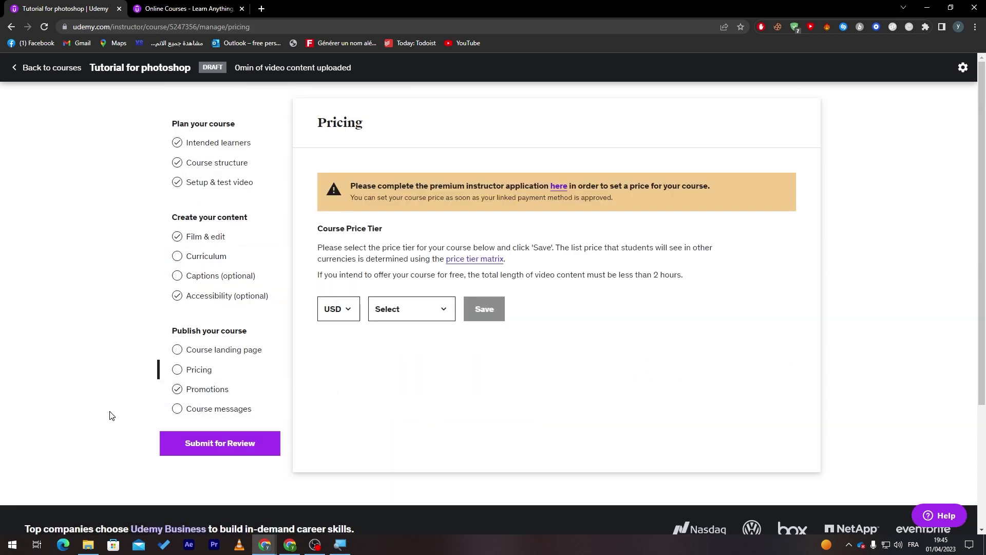
click(187, 445)
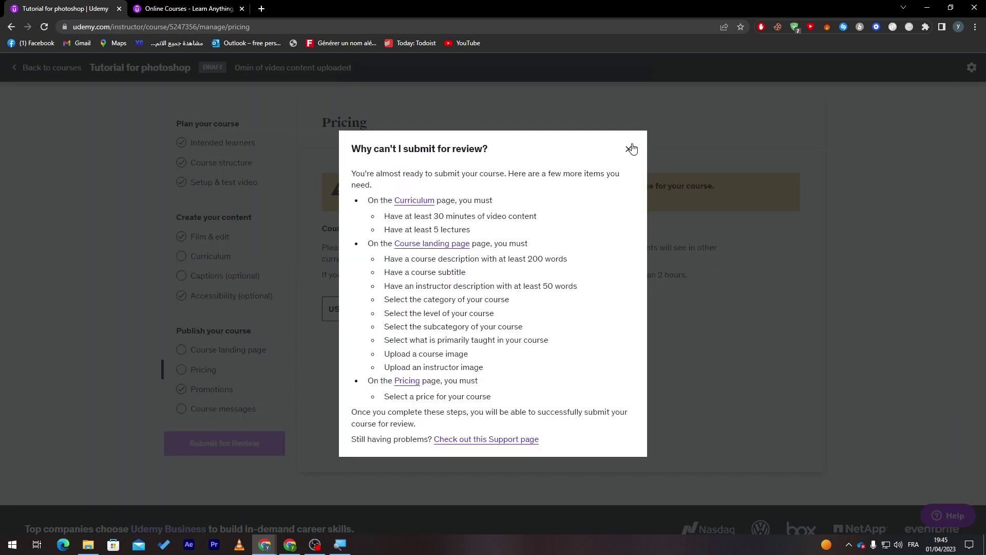
click(629, 149)
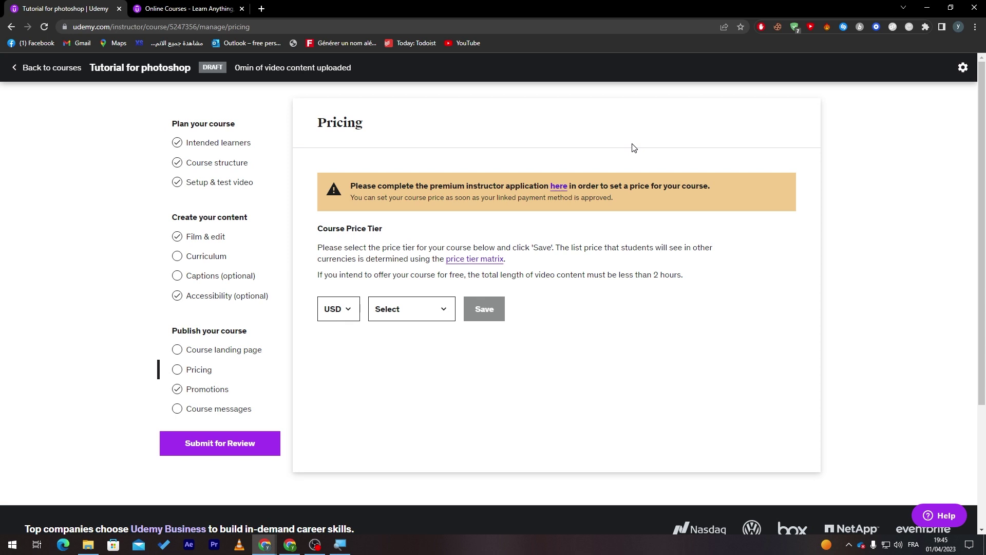